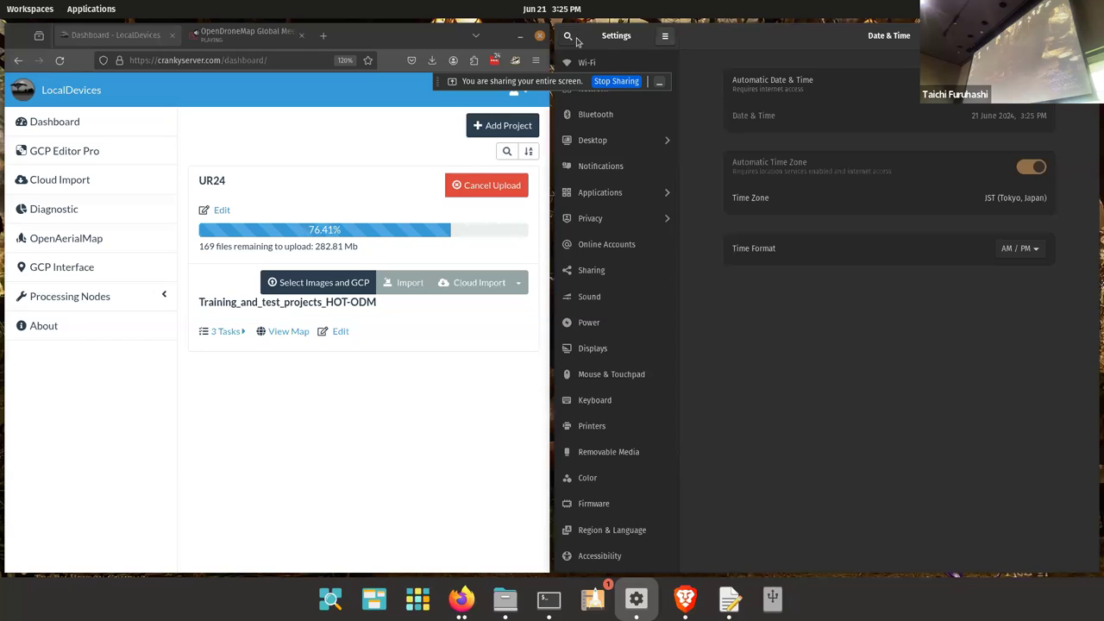
Set the system's display mode to Mirror and keep the changed display settings
type("mirror")
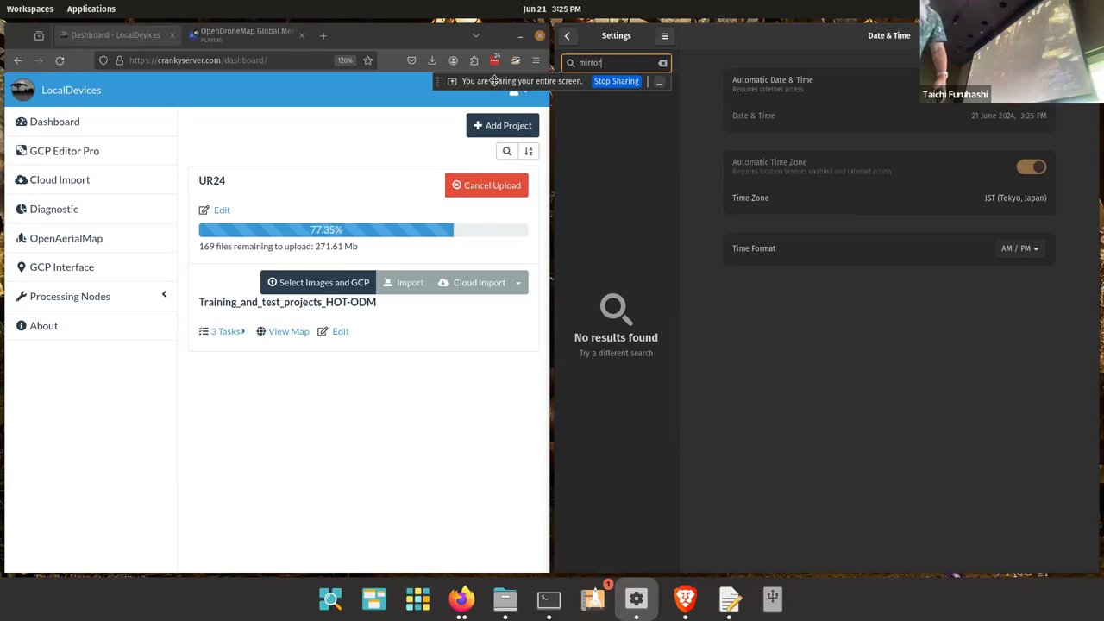
left_click_drag(494, 88, 414, 194)
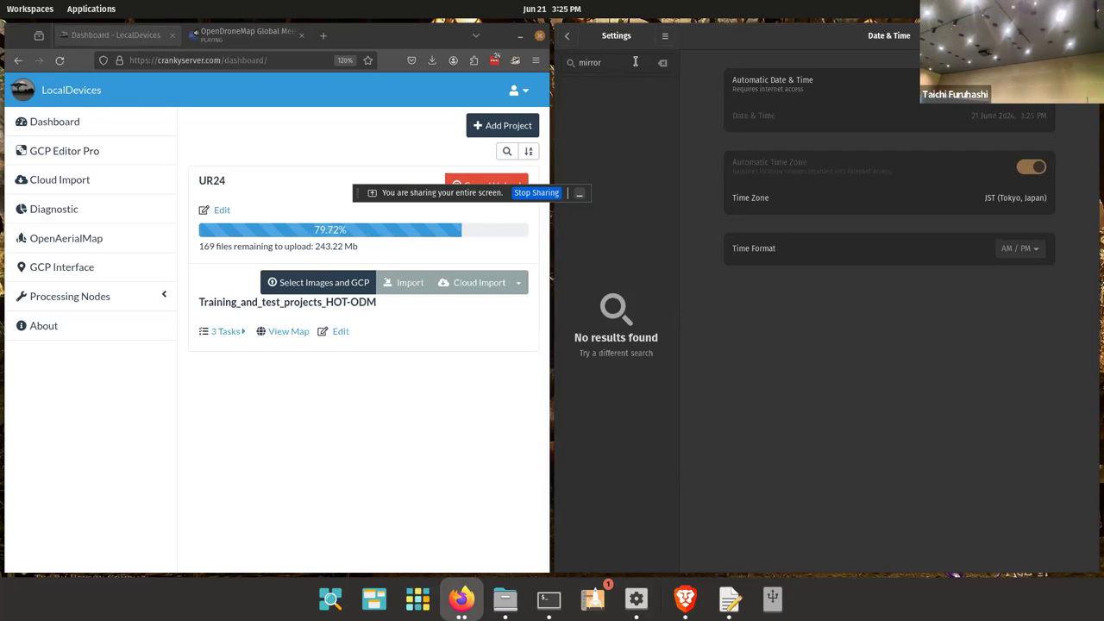
left_click(663, 66)
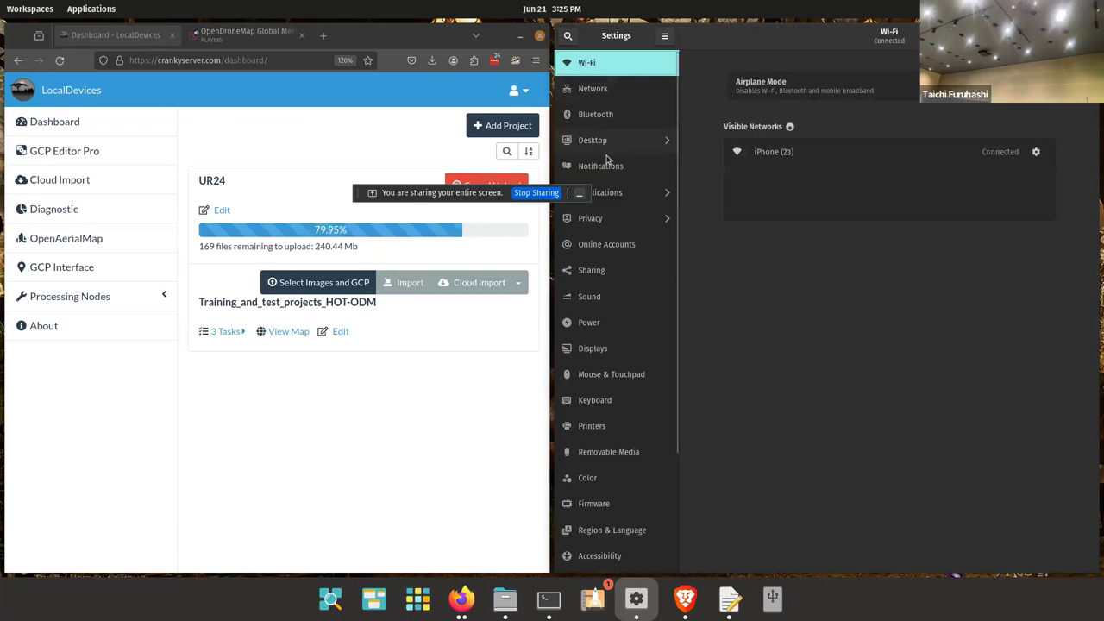
left_click(601, 350)
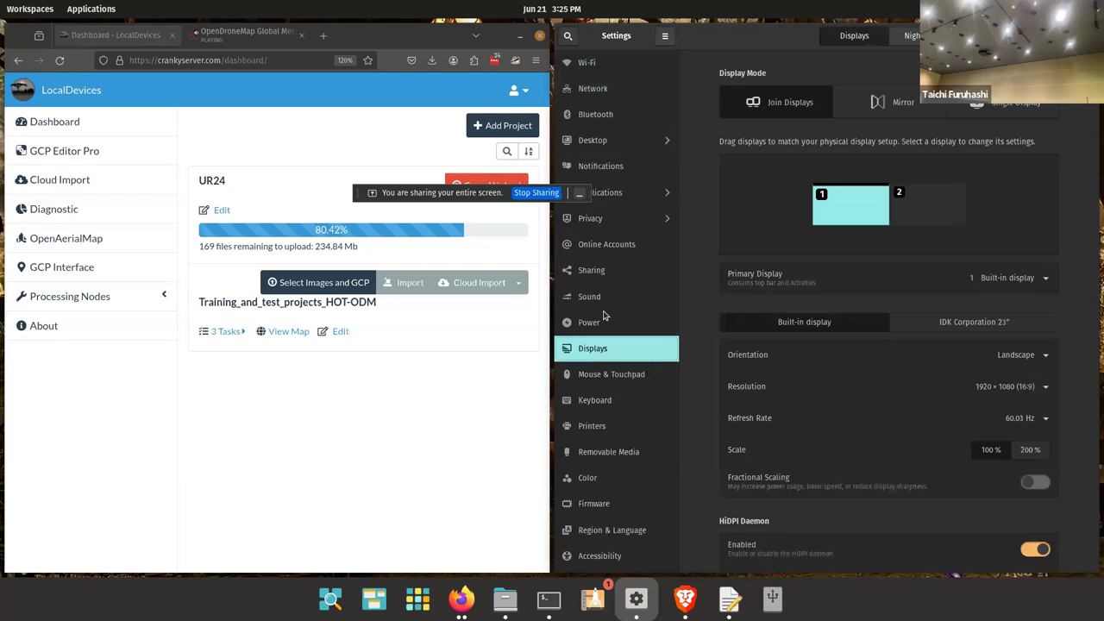
left_click(898, 101)
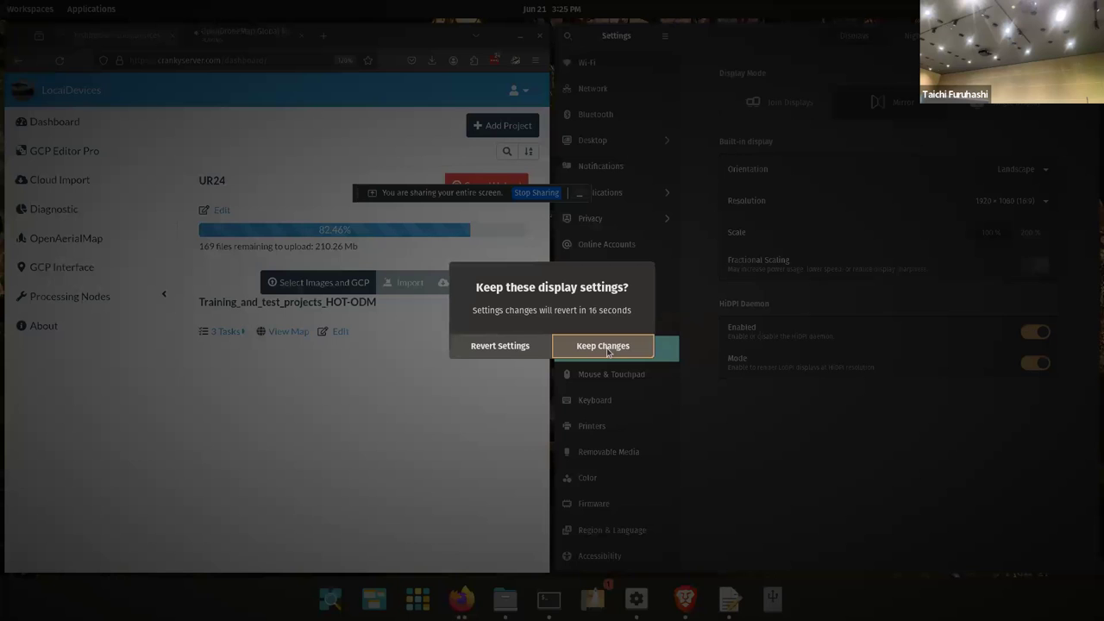
left_click(608, 346)
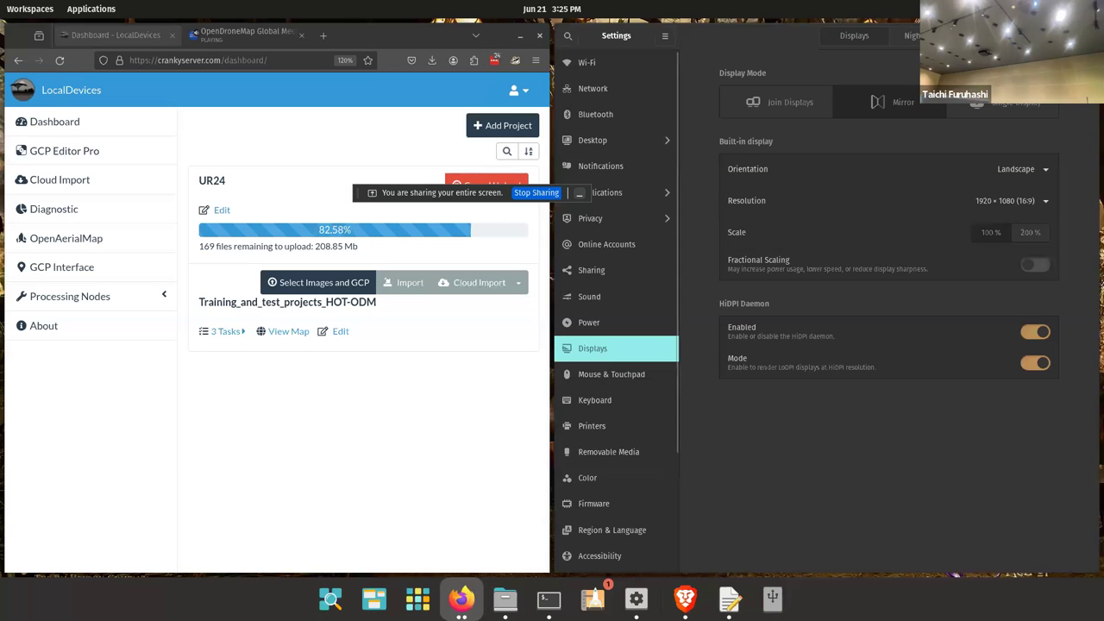
Maximize the dashboard's browser window and minimize the screen-sharing notice after moving it out of the way
left_click(328, 340)
key("super+Up")
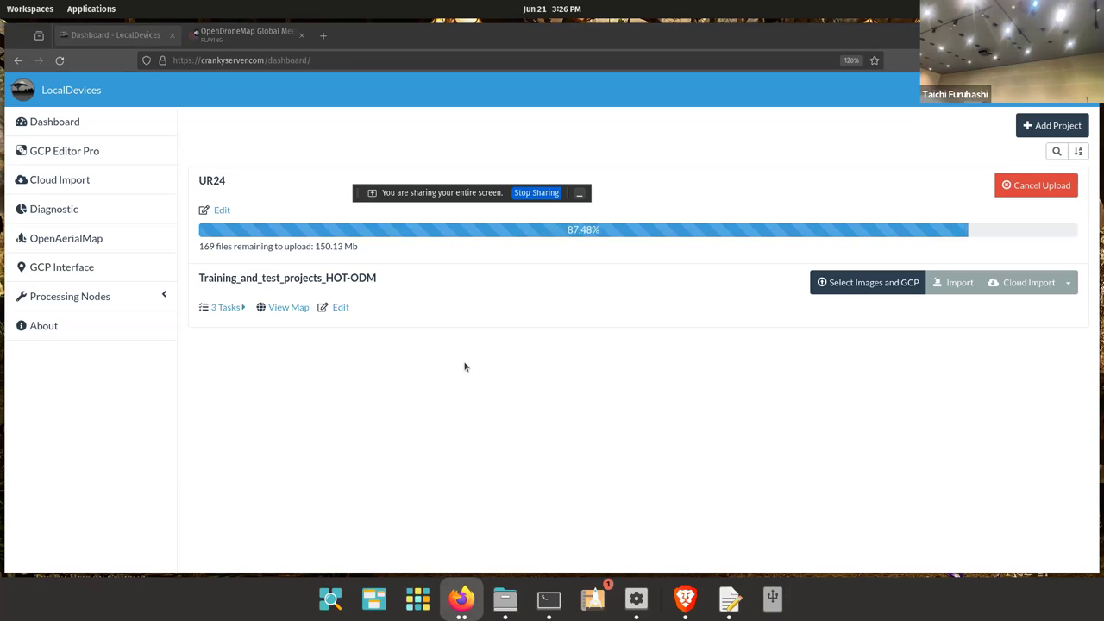
left_click_drag(372, 193, 830, 533)
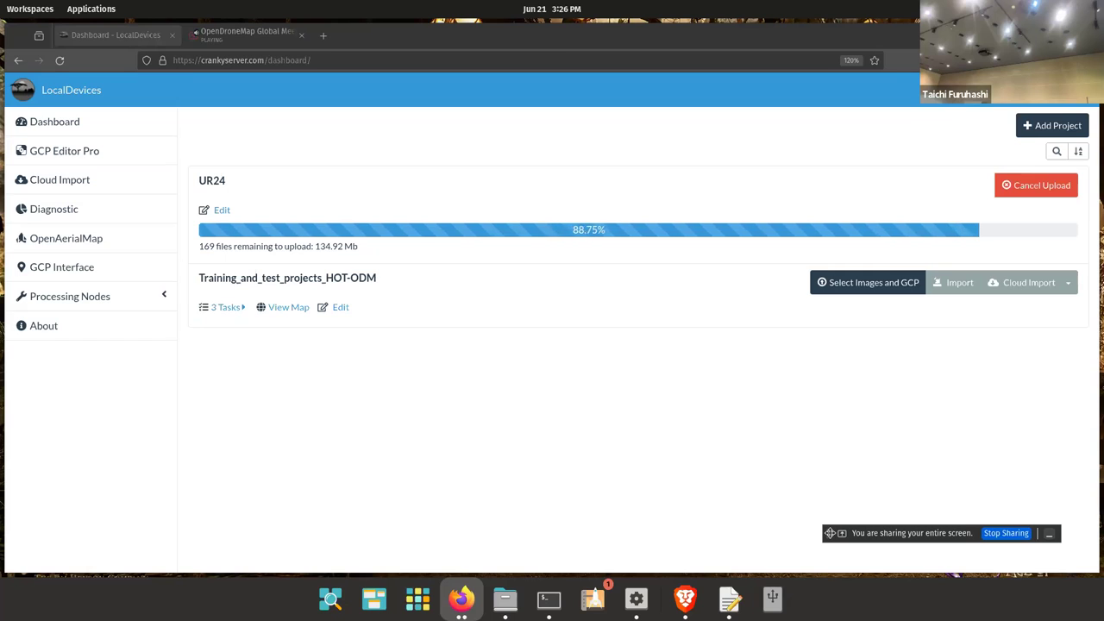
left_click(1049, 534)
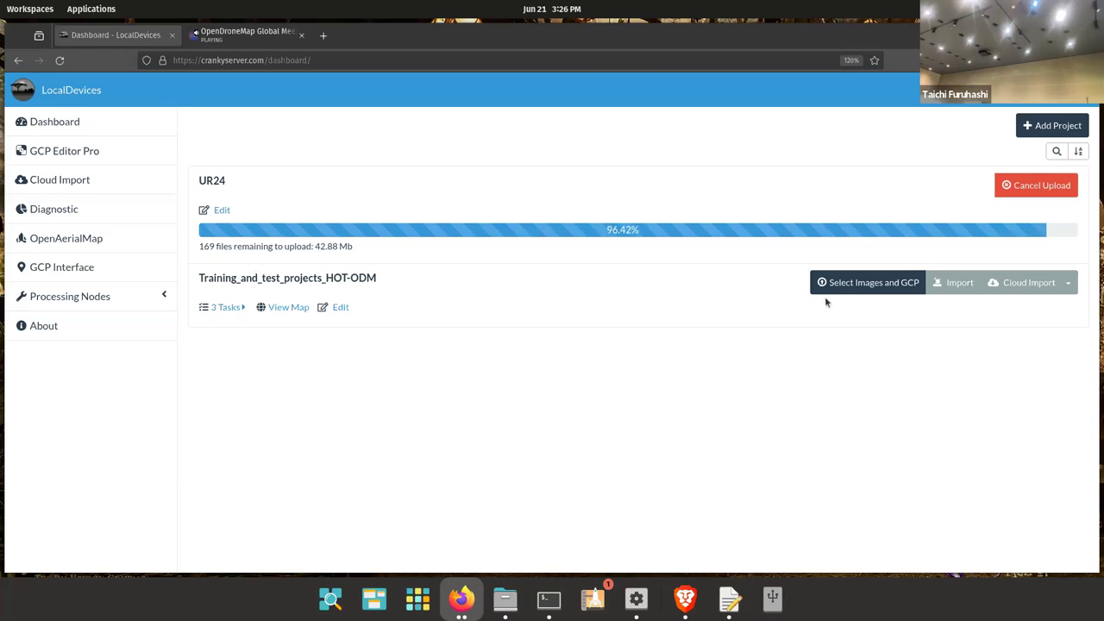
Check the OpenDroneMap Zoom meeting page and return to the dashboard
left_click(223, 37)
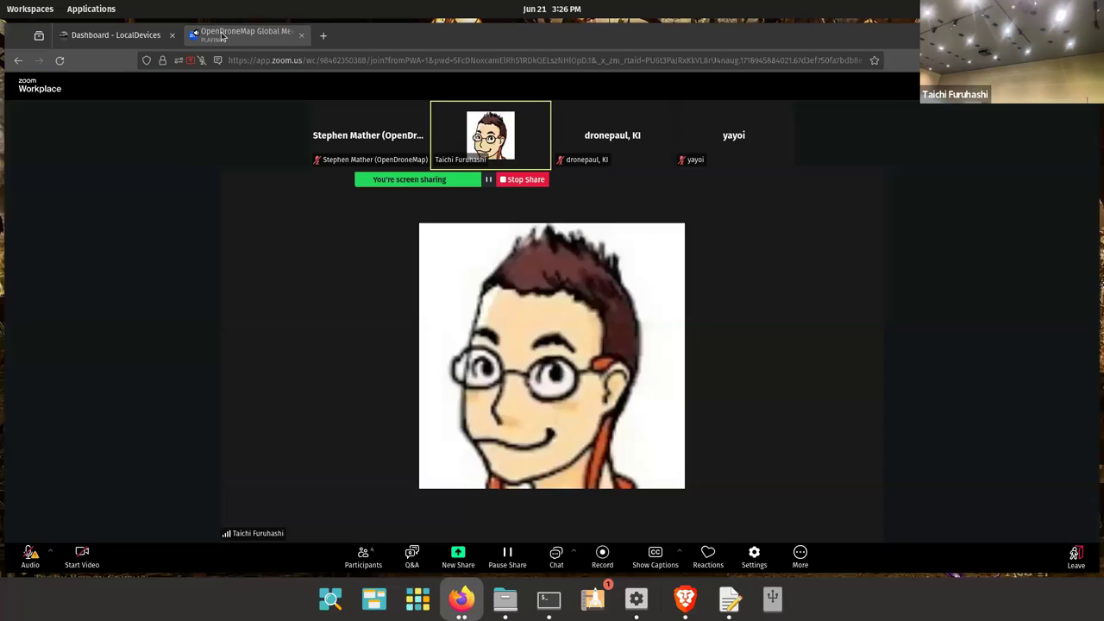
left_click(129, 39)
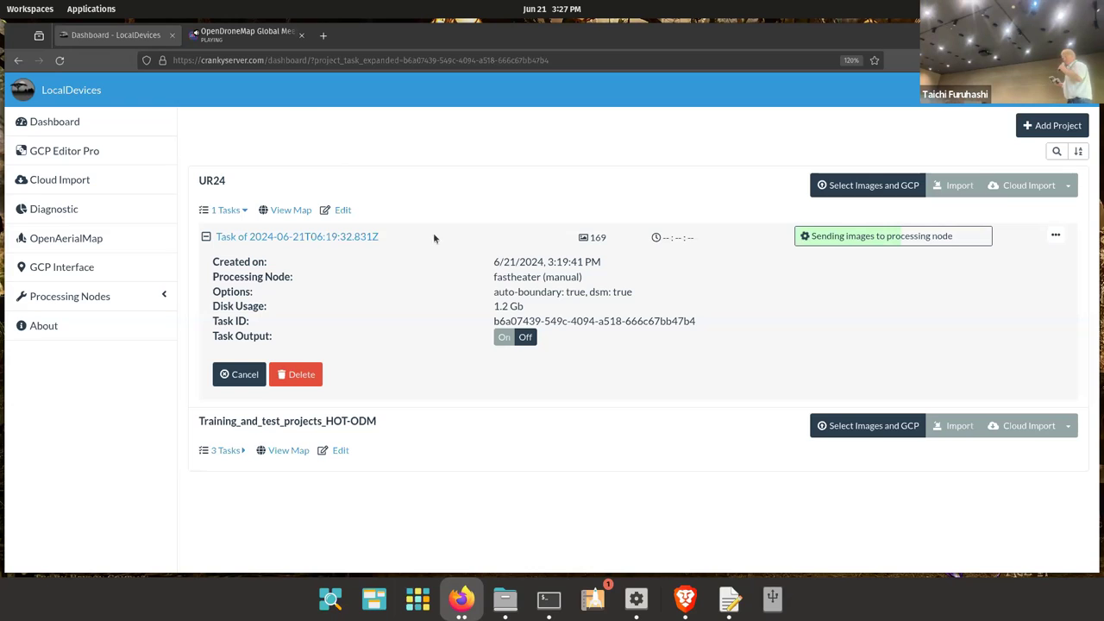
Turn on the task output of the UR24 task and examine the log lines around the feature matching stage
left_click(505, 338)
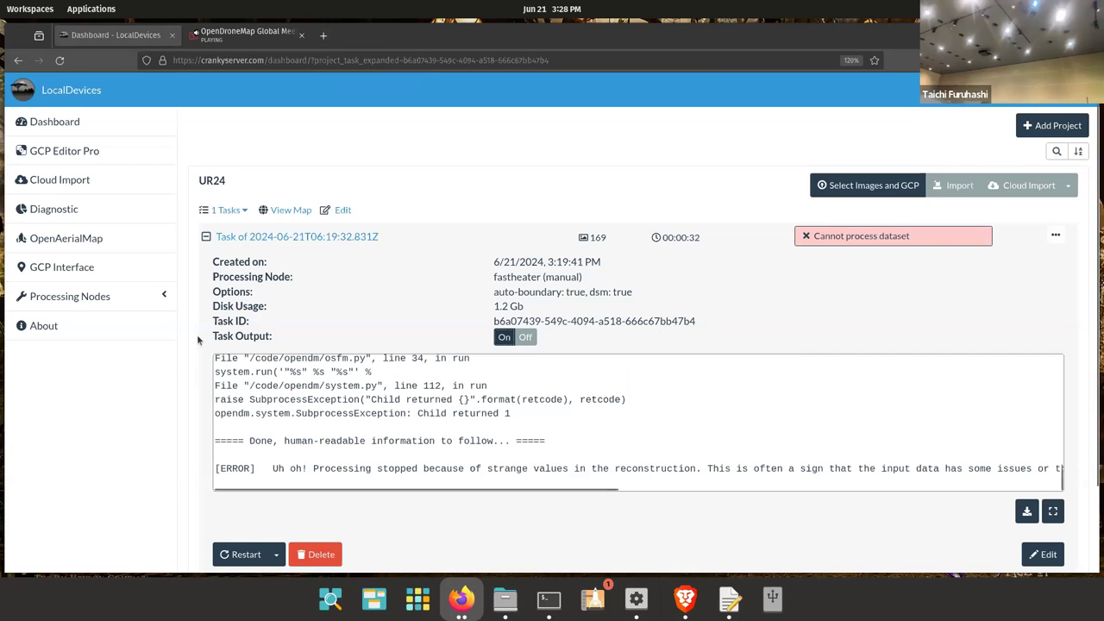
scroll(515, 453, "down", 2)
scroll(447, 361, "up", 8)
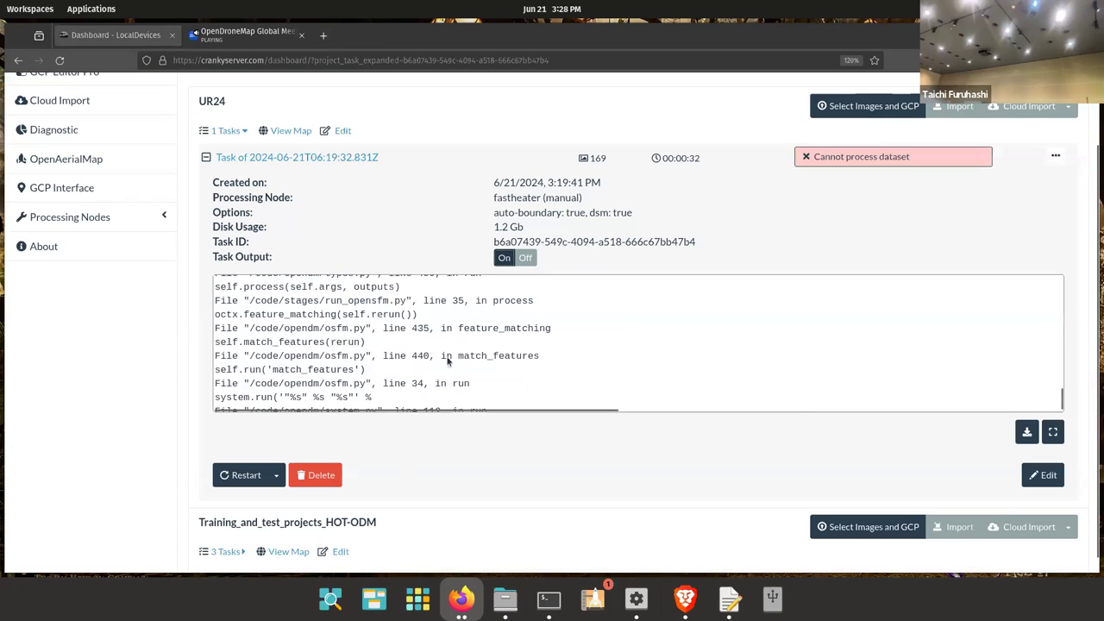
scroll(447, 361, "up", 5)
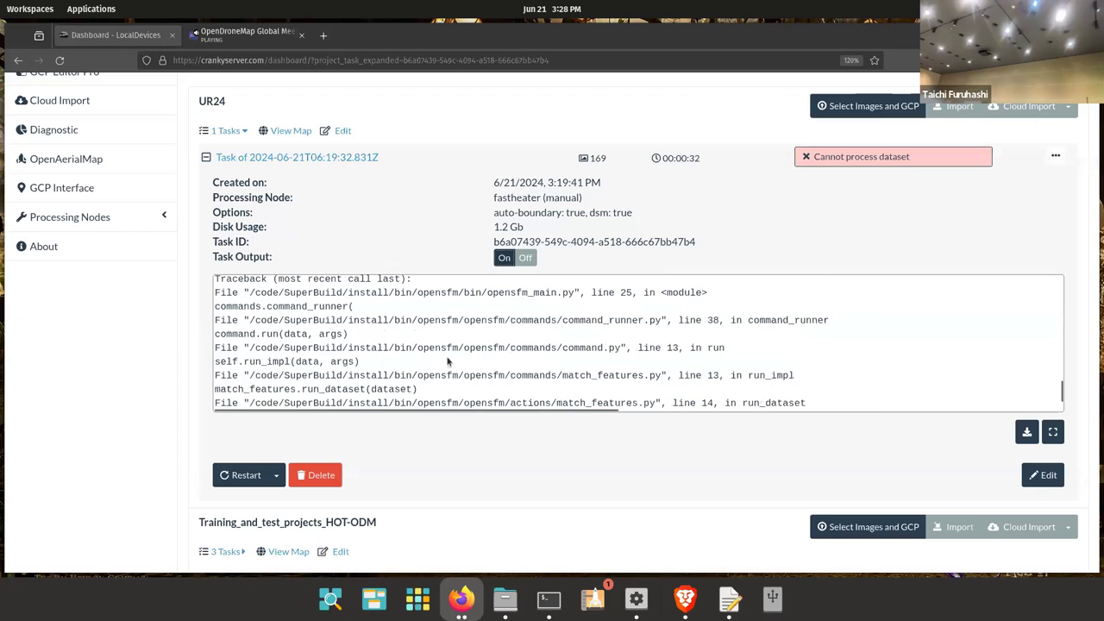
scroll(447, 361, "up", 5)
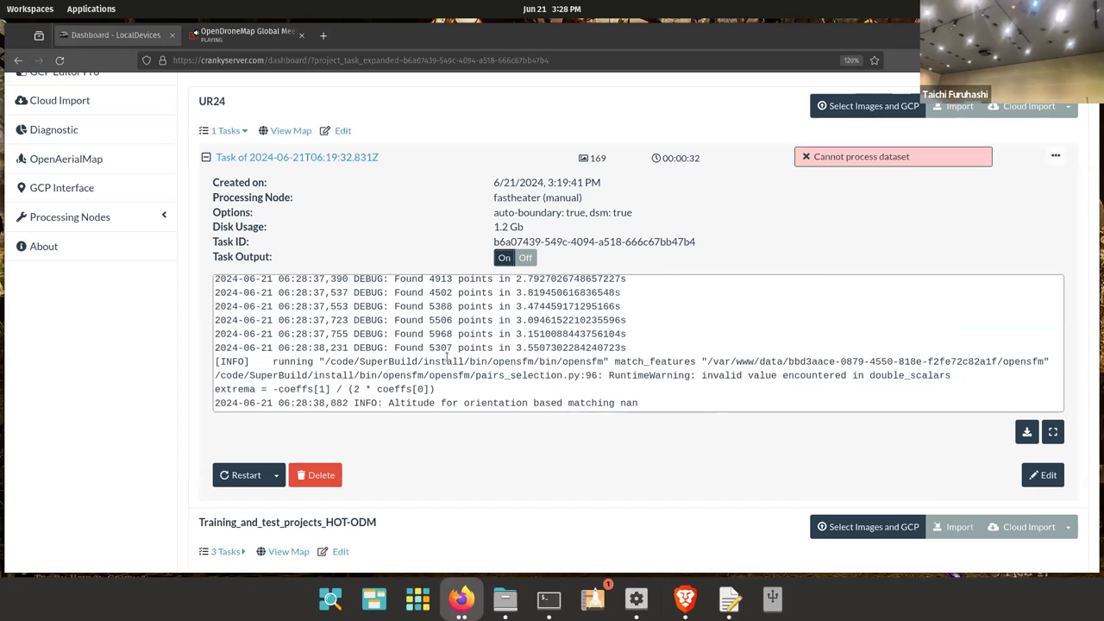
scroll(447, 361, "down", 3)
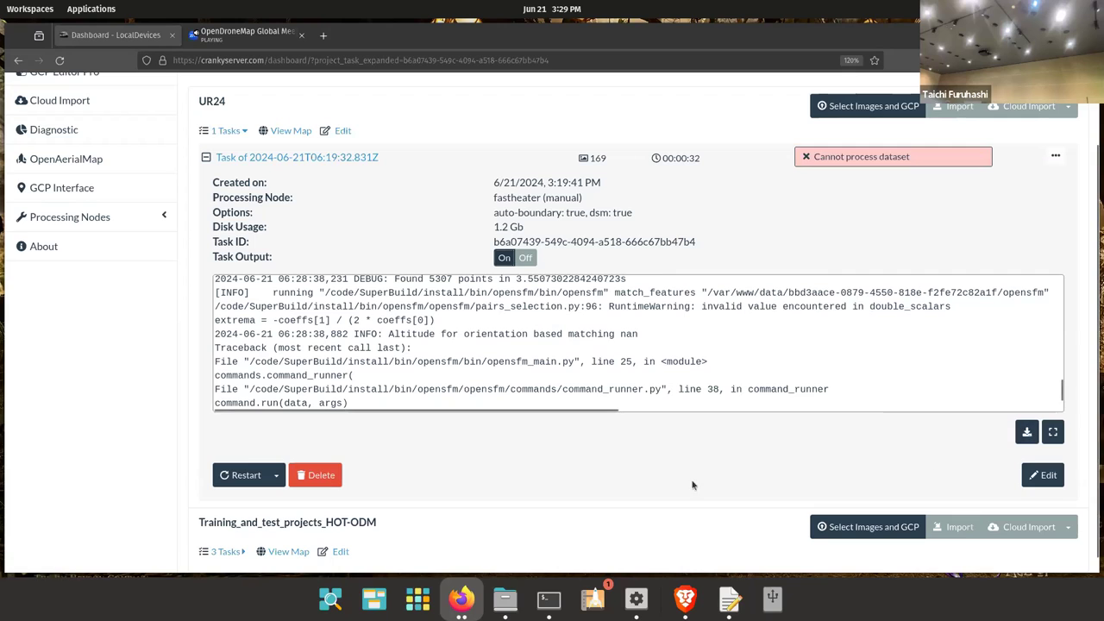
Open the UR24 task's processing options for editing and find the options containing "match"
left_click(1048, 476)
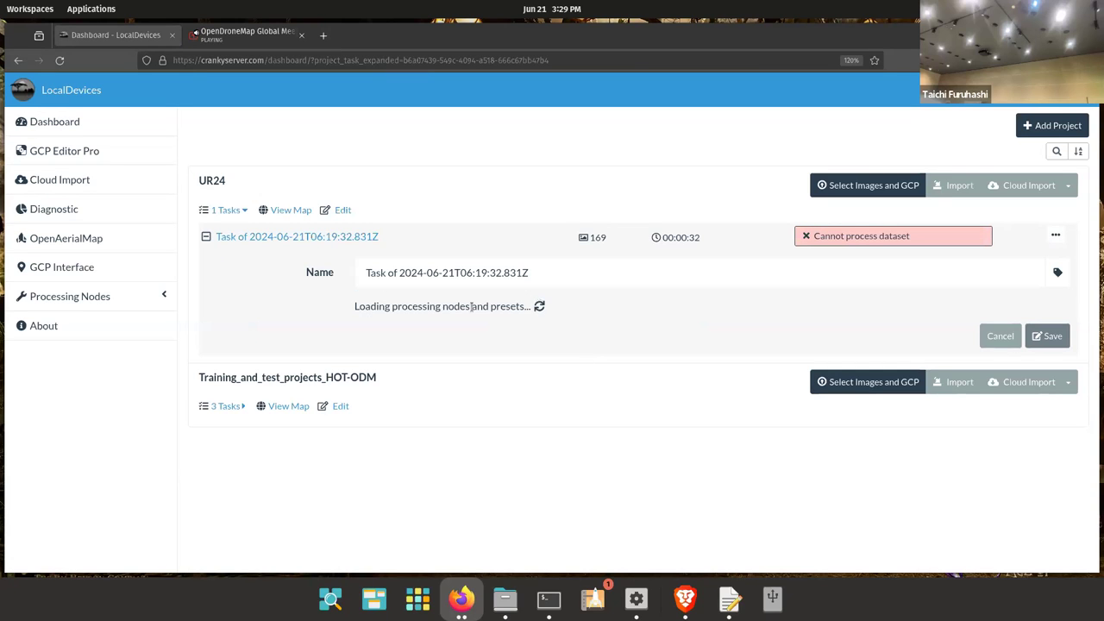
left_click(510, 357)
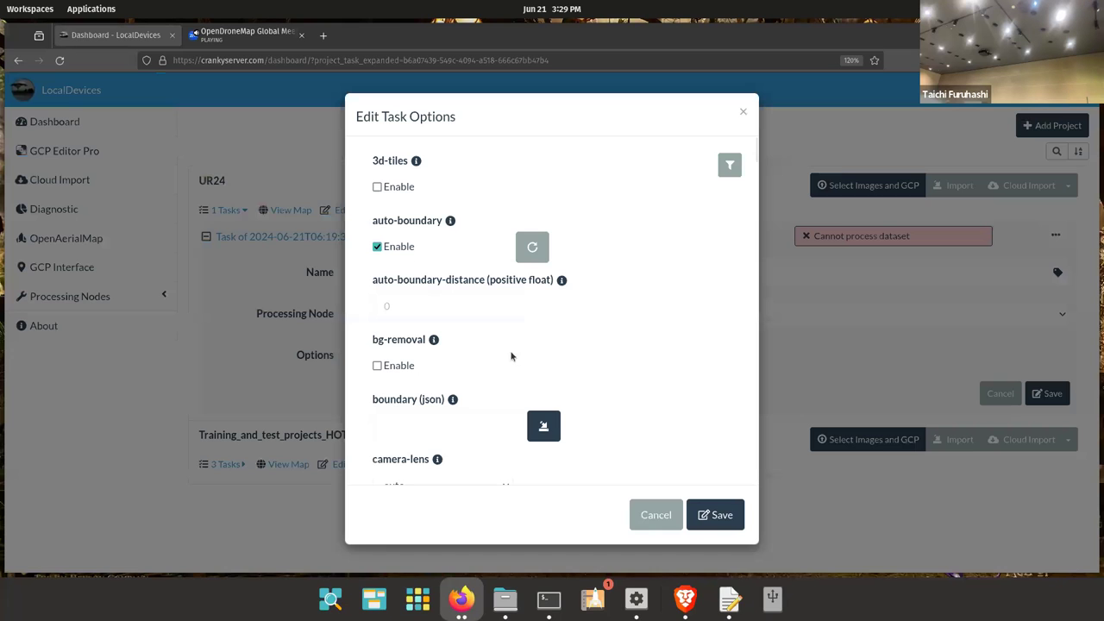
key("ctrl+f")
type("words")
key("BackSpace")
key("BackSpace")
key("BackSpace")
key("BackSpace")
key("BackSpace")
type("bow")
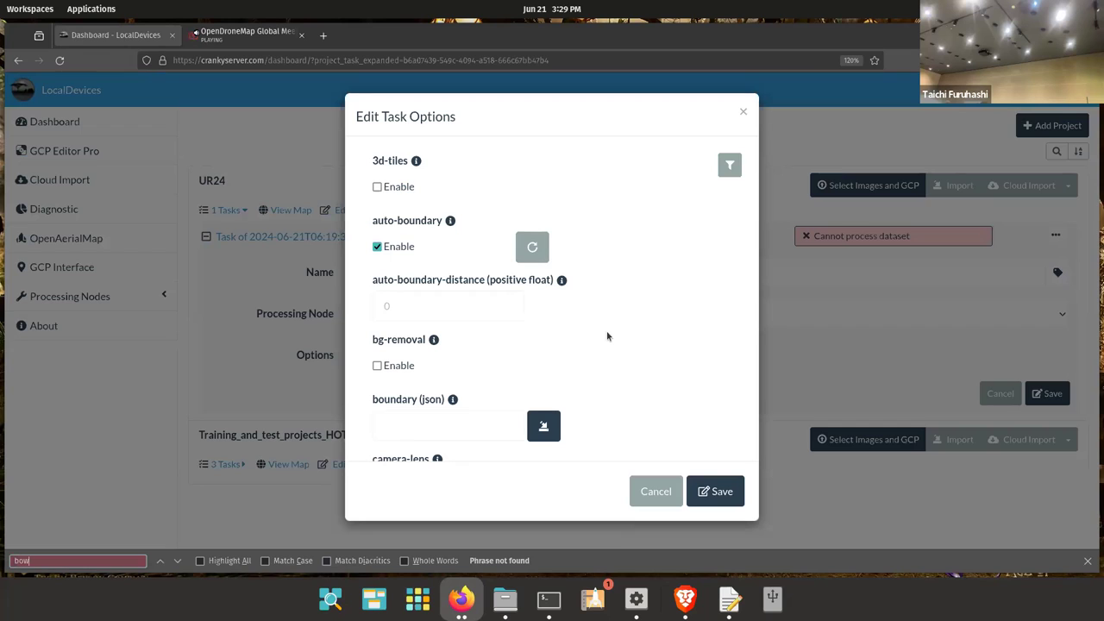
key("BackSpace")
key("BackSpace")
key("BackSpace")
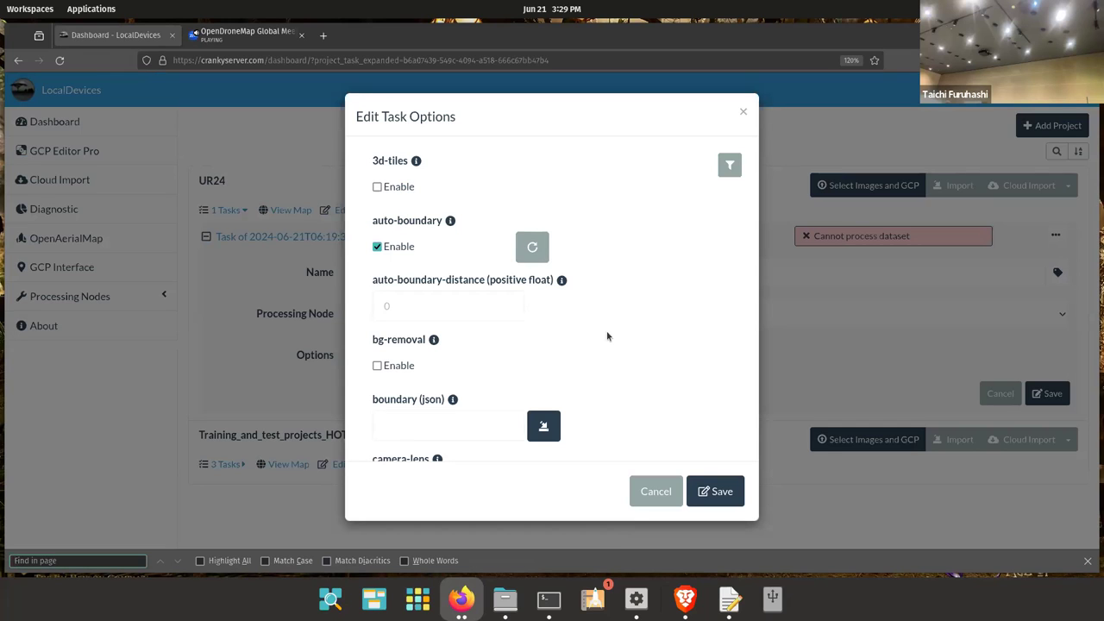
type("match")
key("Return")
Set the matcher-type option to bruteforce and save both the options and the task
left_click(504, 448)
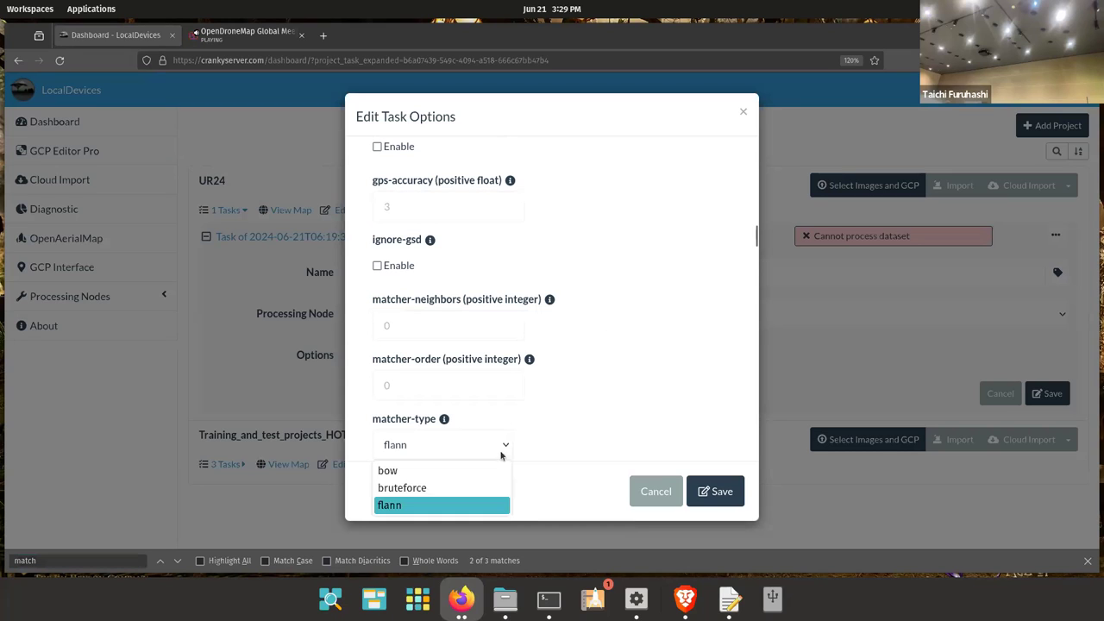
left_click(480, 471)
left_click(506, 446)
left_click(489, 488)
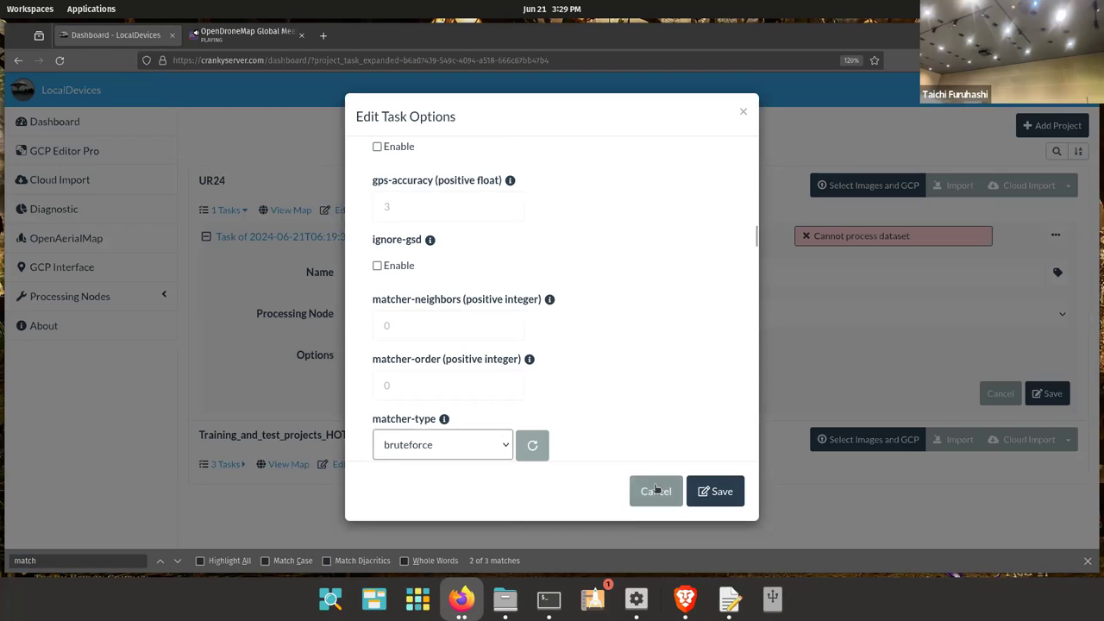
left_click(716, 491)
left_click(1050, 394)
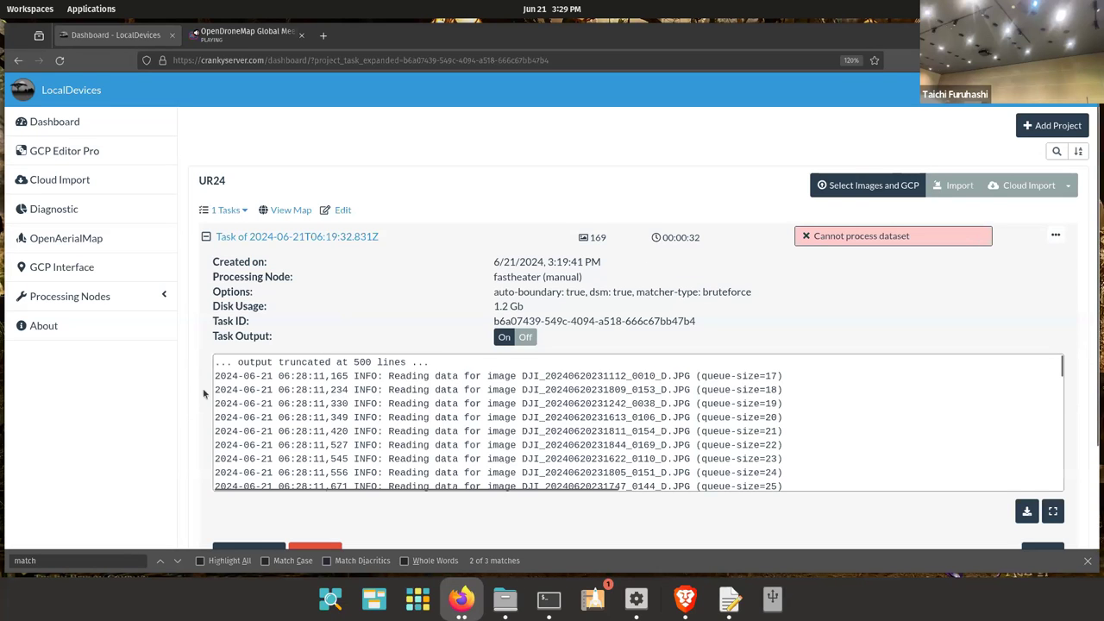
Restart the UR24 task from the Load Dataset stage
scroll(216, 397, "down", 3)
left_click(230, 436)
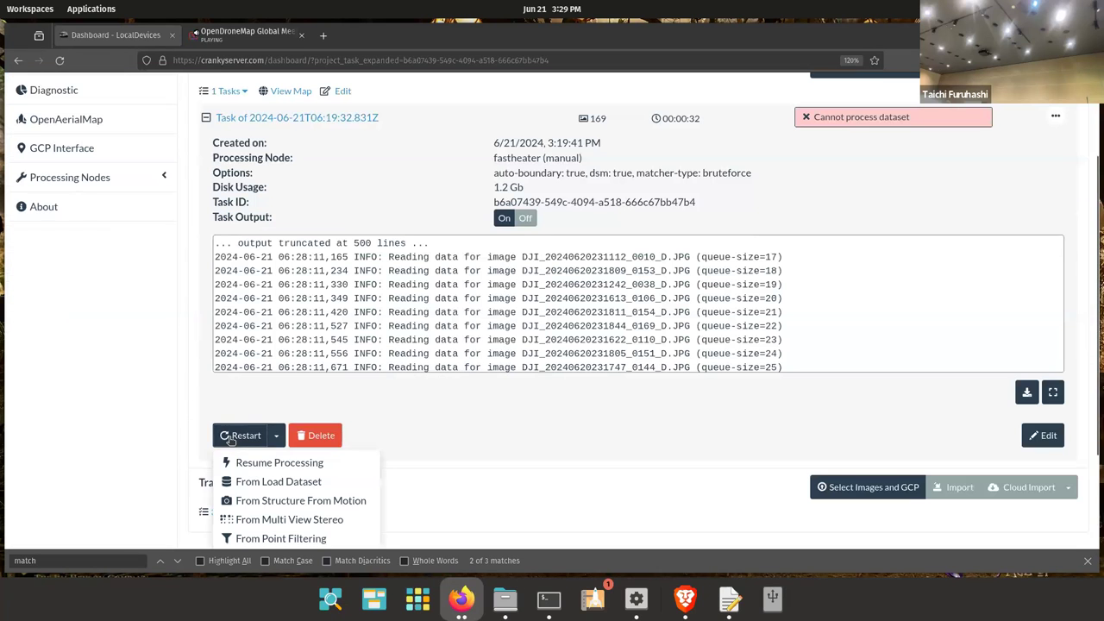
left_click(285, 482)
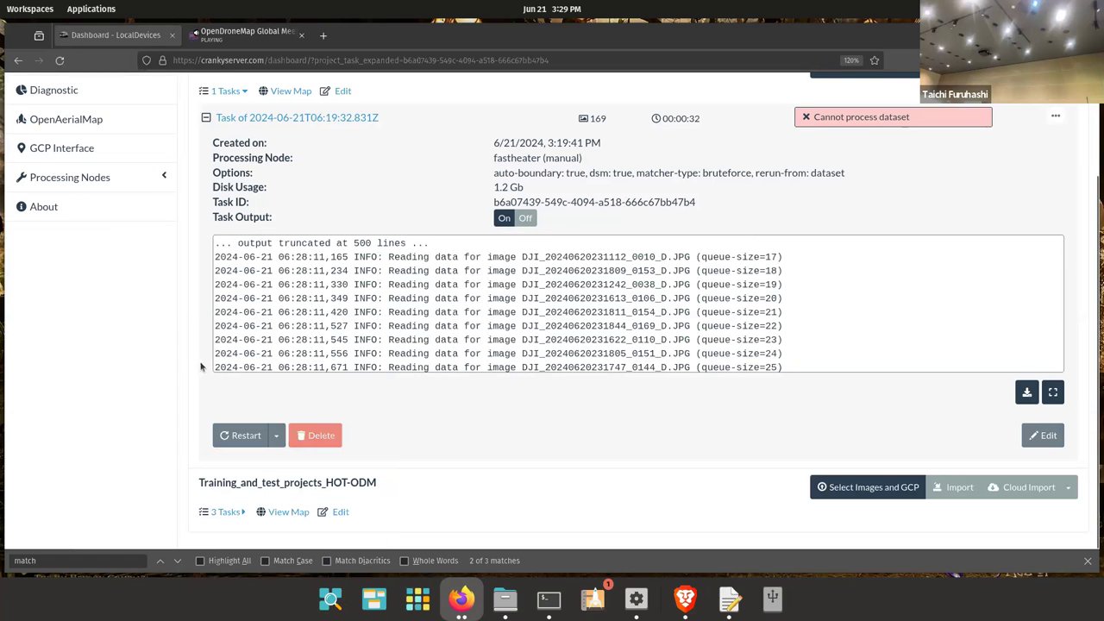
scroll(201, 367, "up", 3)
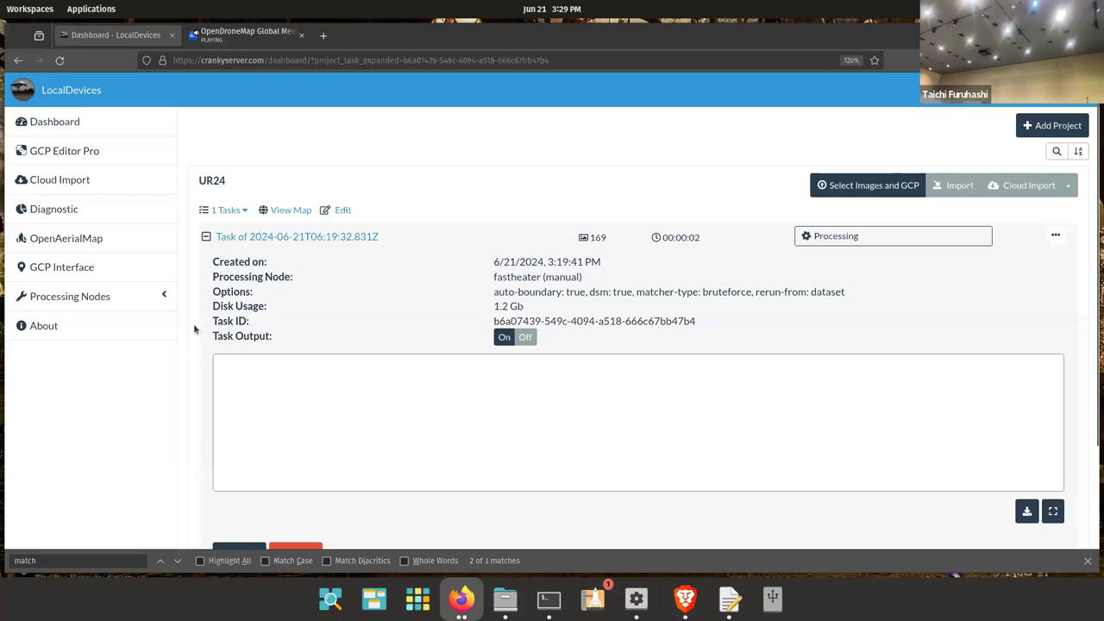
Cancel the running UR24 task and duplicate it
scroll(195, 330, "down", 3)
left_click(241, 436)
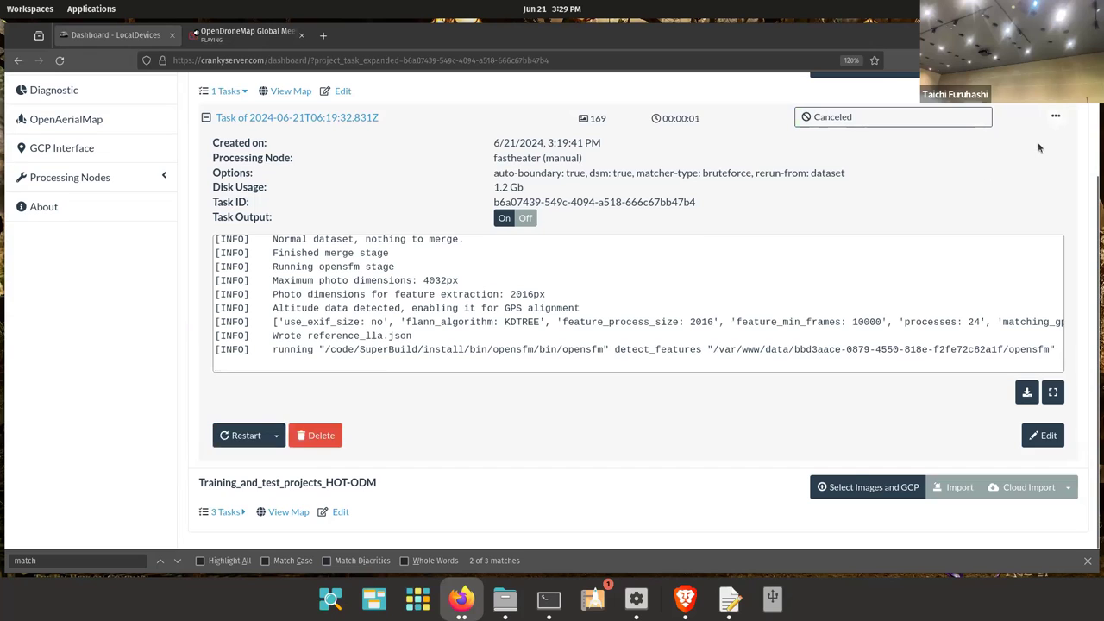
left_click(1056, 116)
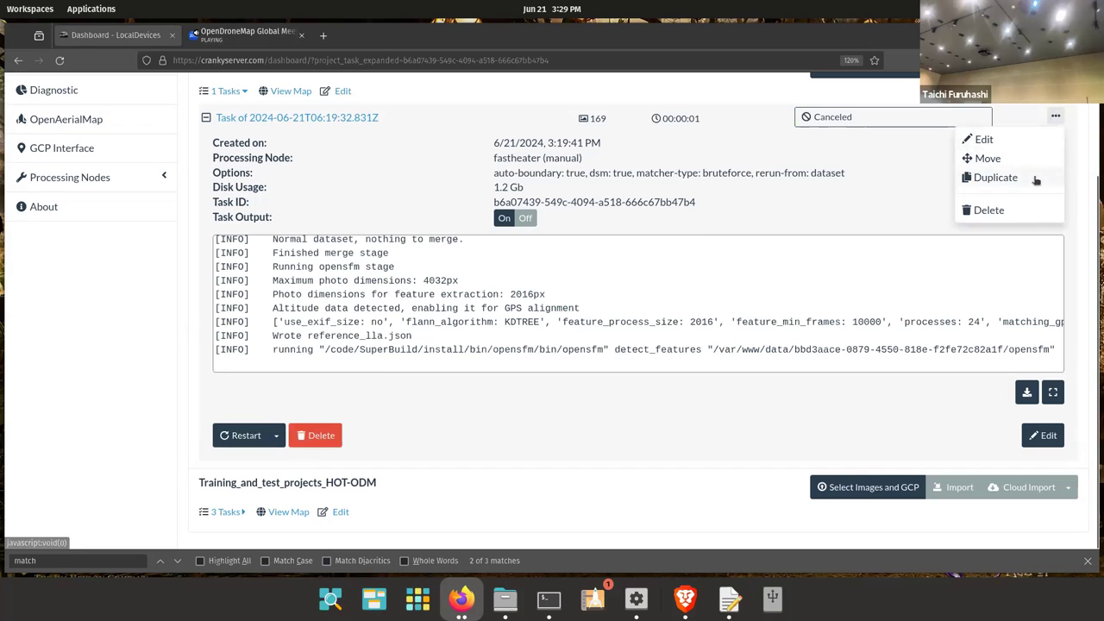
left_click(1036, 178)
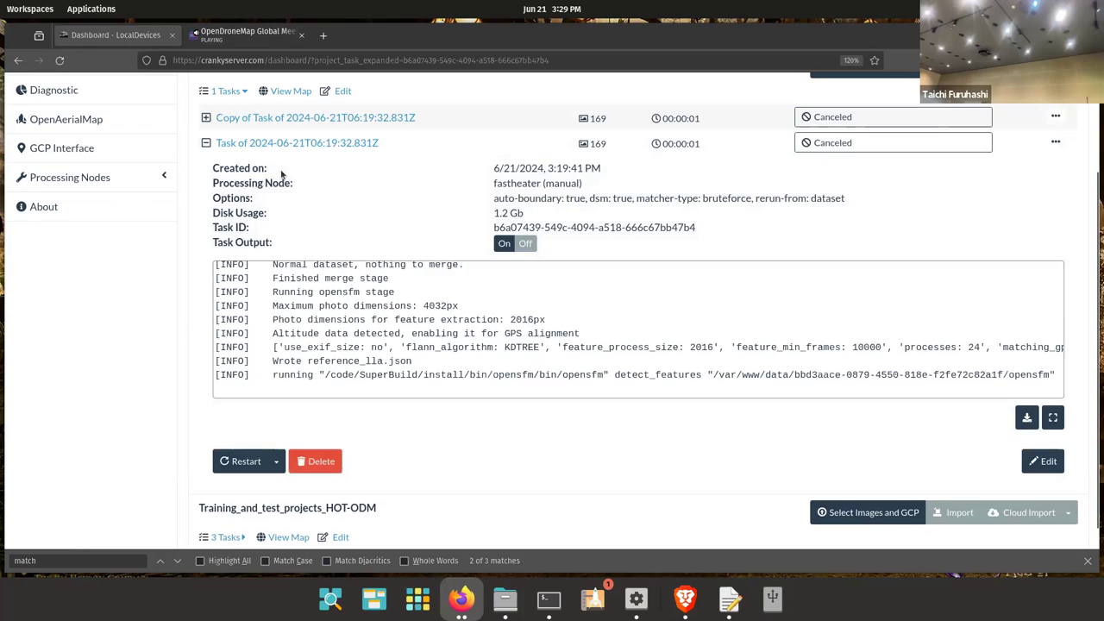
Restart the original UR24 task with Resume Processing
left_click(241, 461)
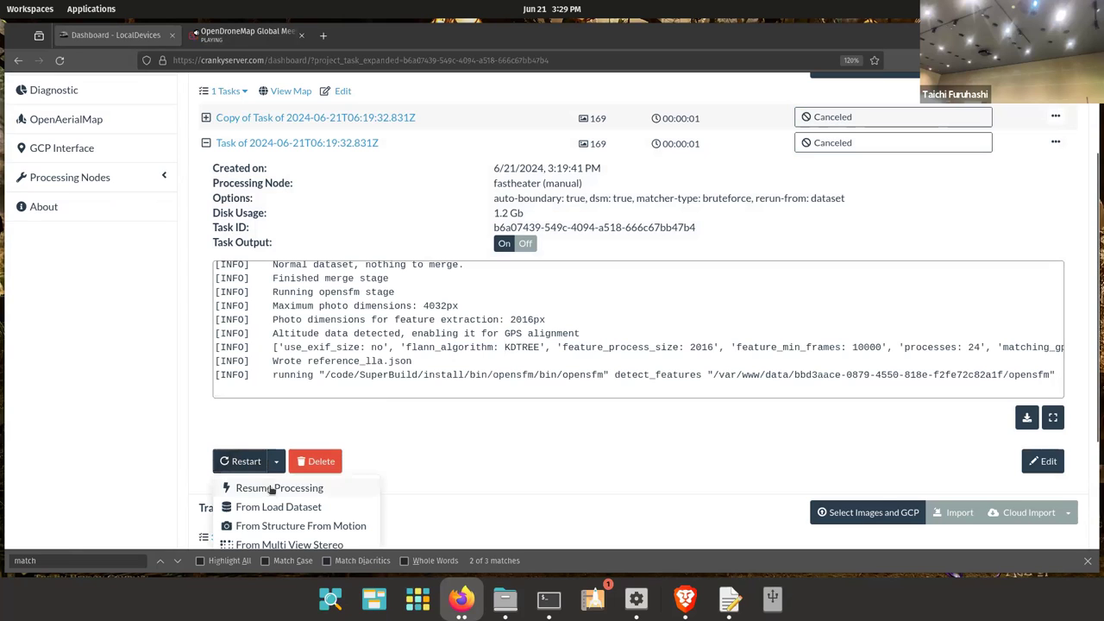
left_click(274, 489)
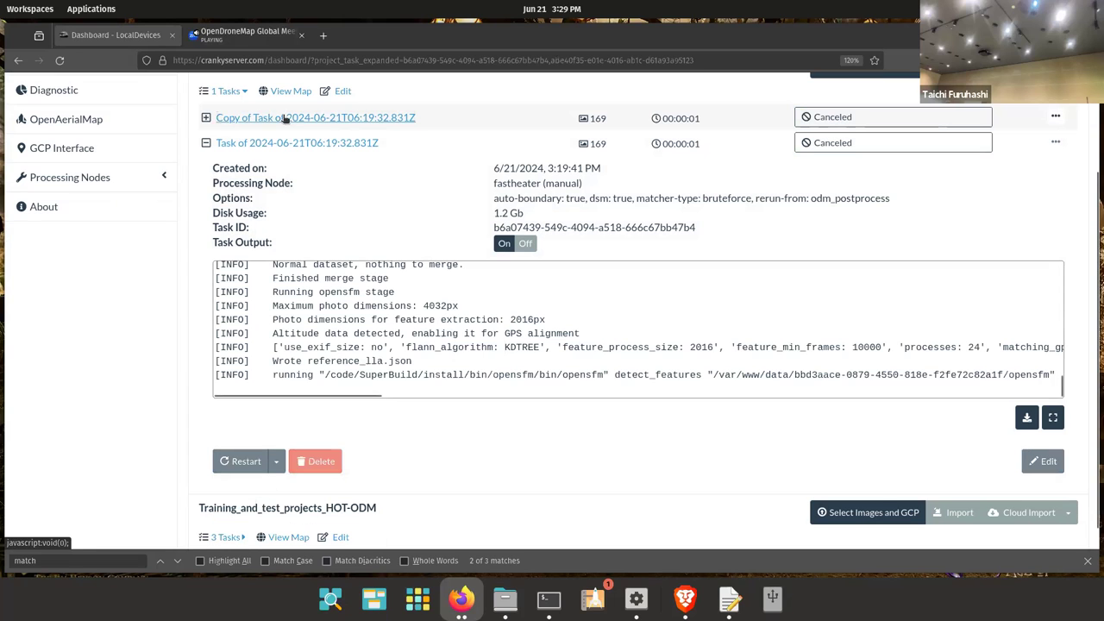
Set the copied UR24 task's matcher-type option to bow and save both the options and the task
left_click(285, 118)
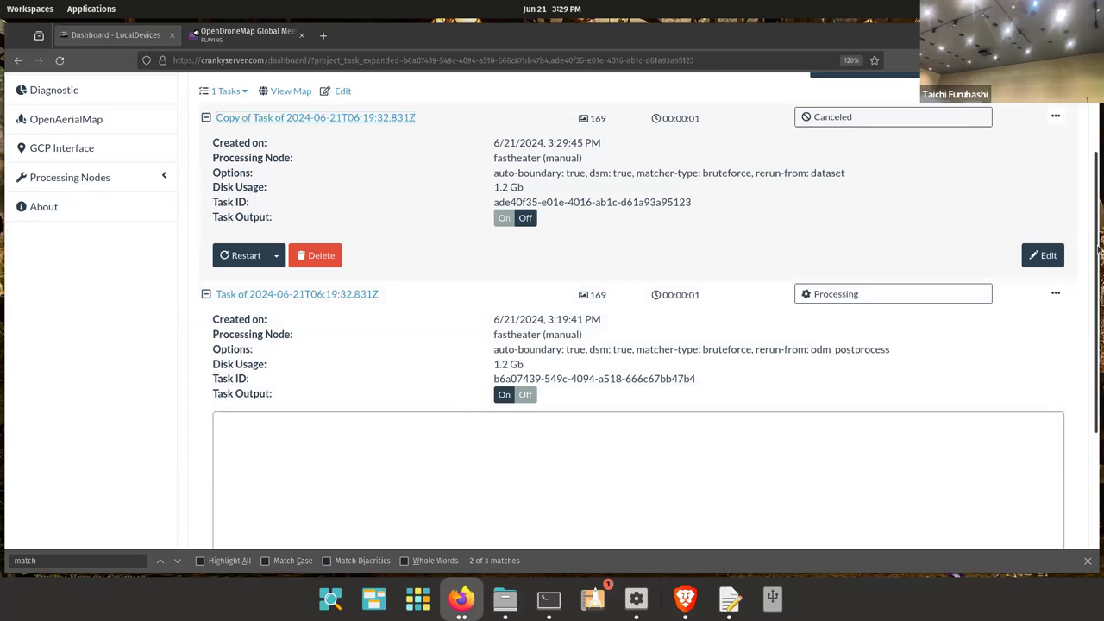
left_click(1046, 255)
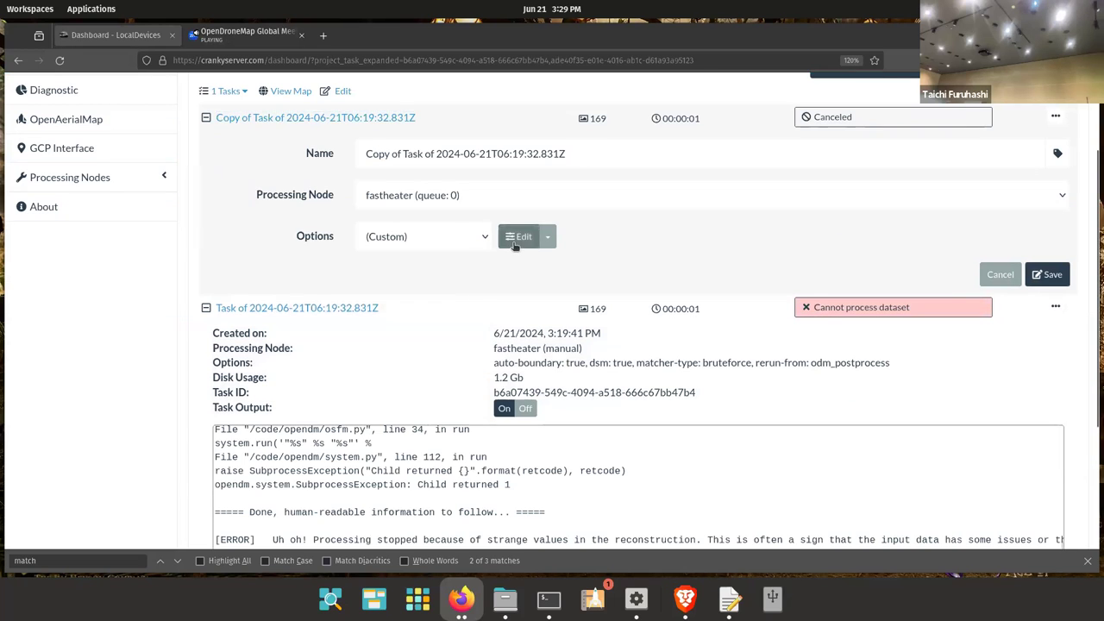
left_click(515, 244)
key("ctrl+f")
type("match")
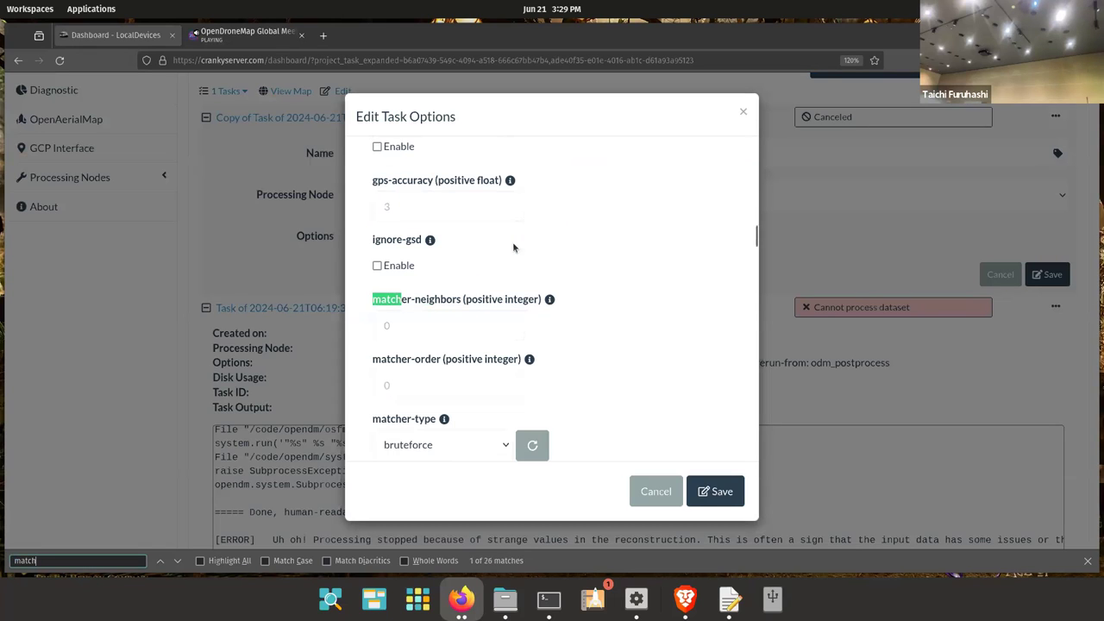
left_click(473, 445)
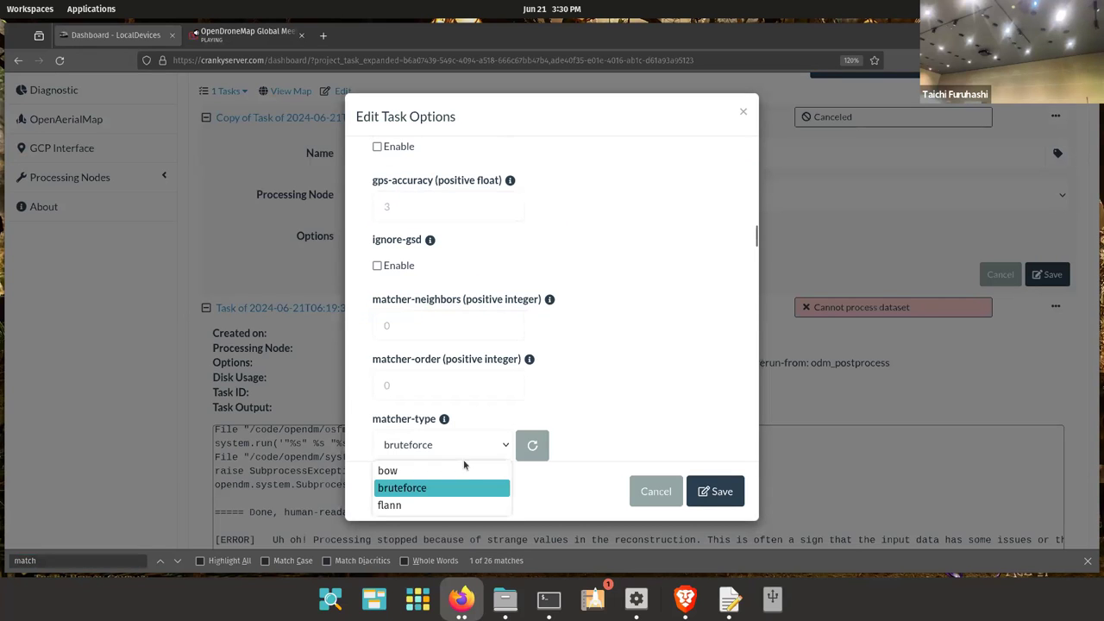
left_click(471, 473)
left_click(716, 491)
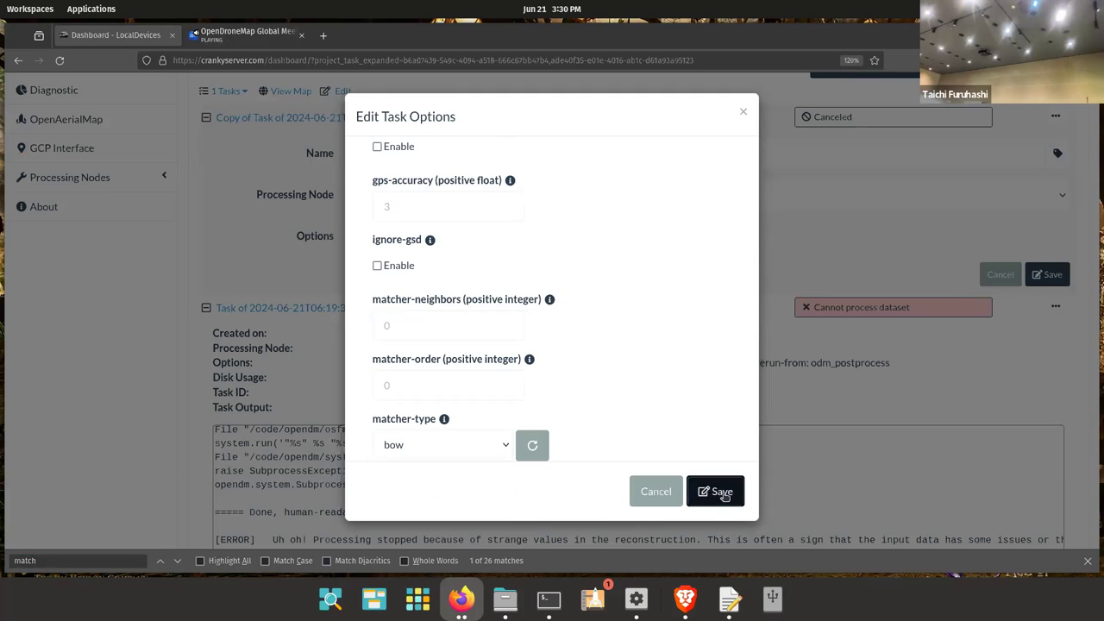
left_click(1049, 274)
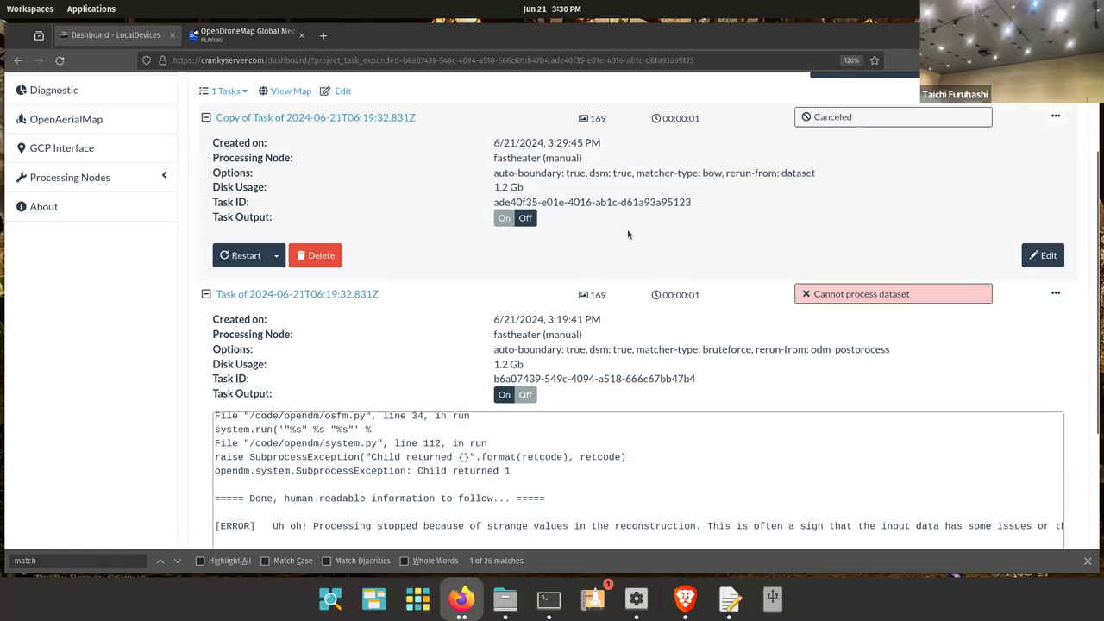
Restart the copied UR24 task from the Load Dataset stage and collapse the original task's details
left_click(244, 256)
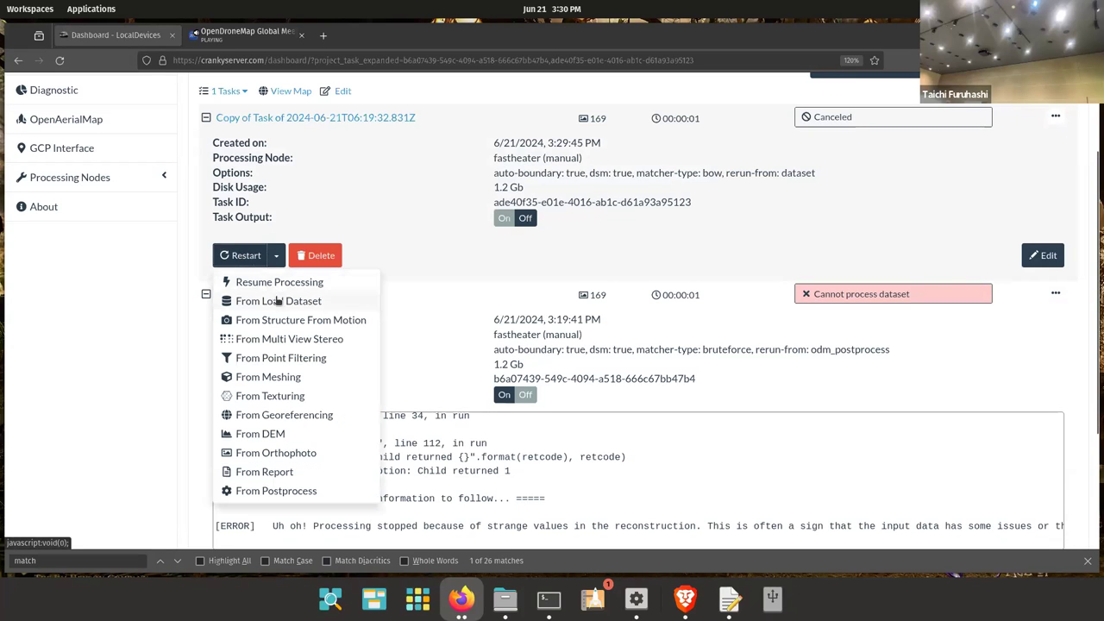
left_click(278, 302)
left_click(242, 297)
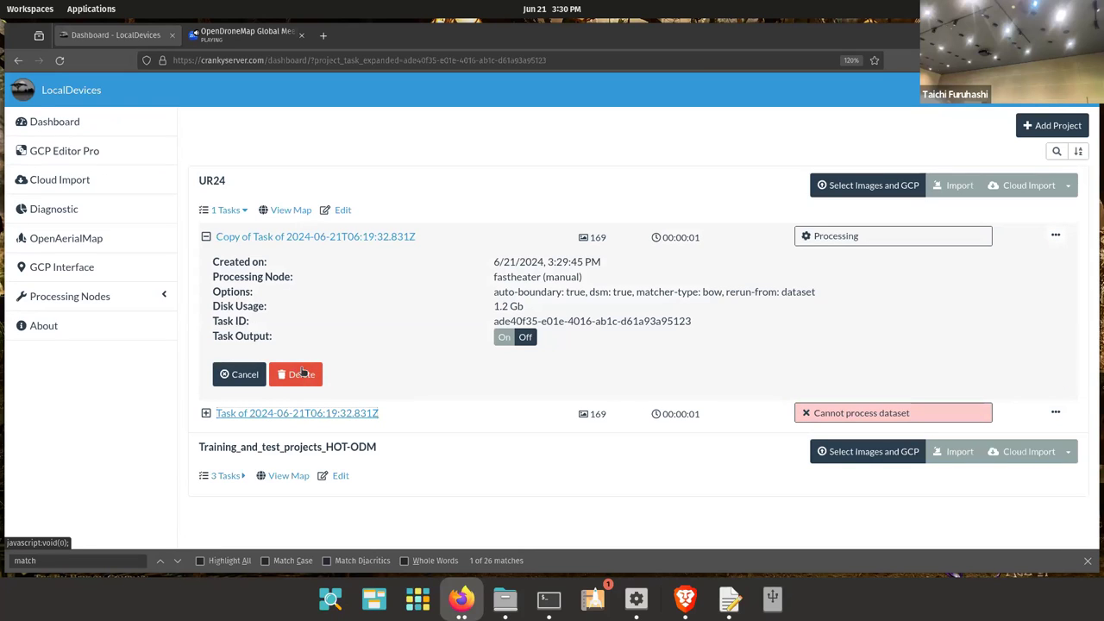
Expand the original UR24 task and restart it from the Load Dataset stage
left_click(299, 416)
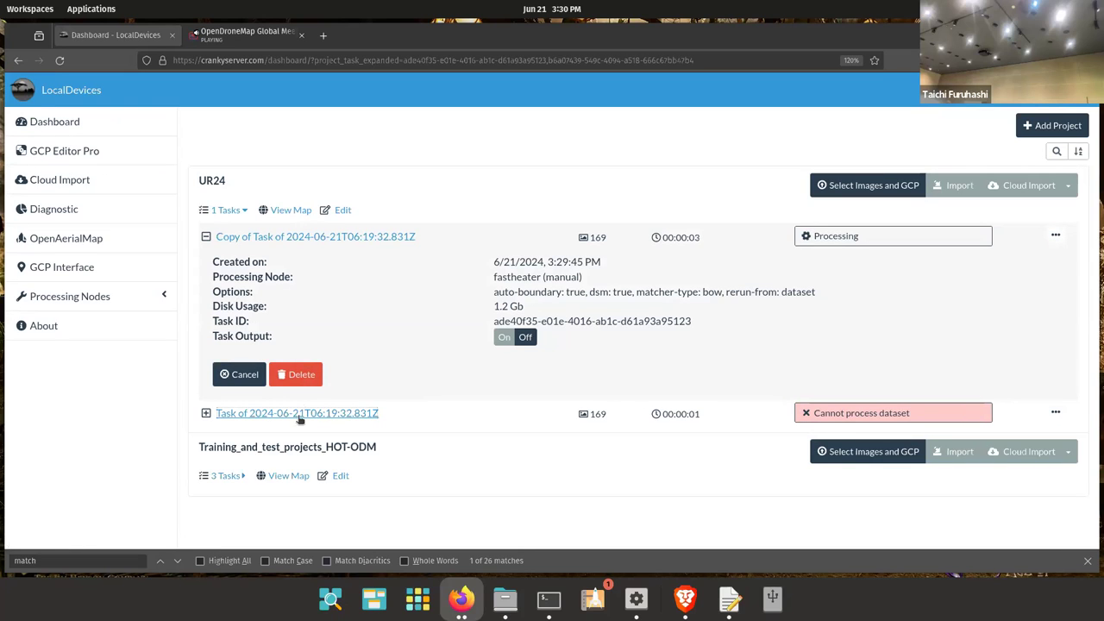
double_click(223, 414)
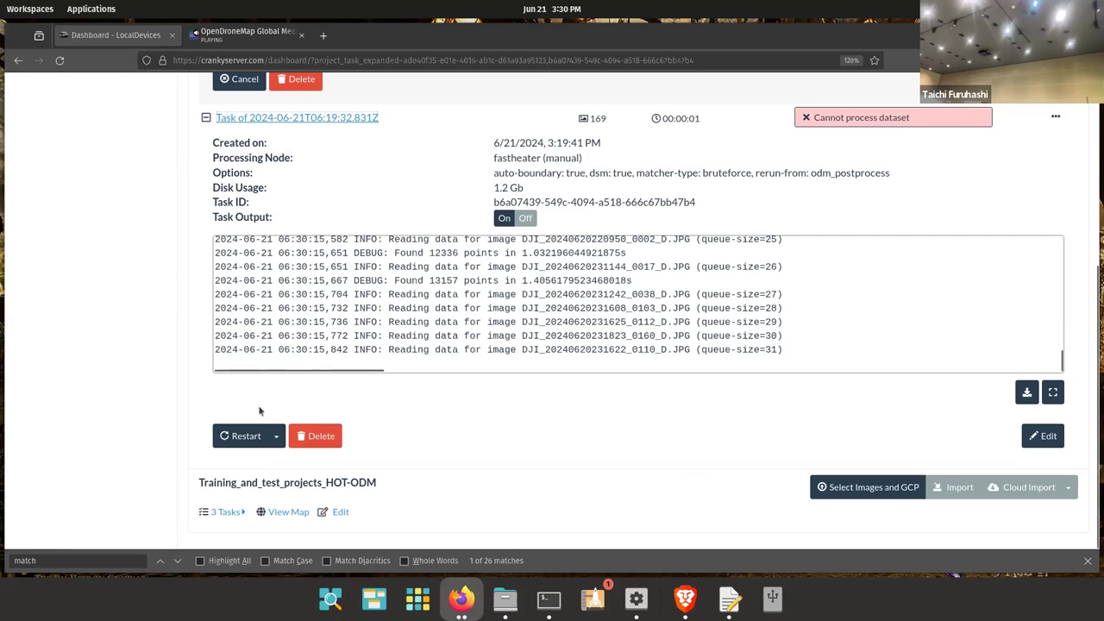
left_click(275, 439)
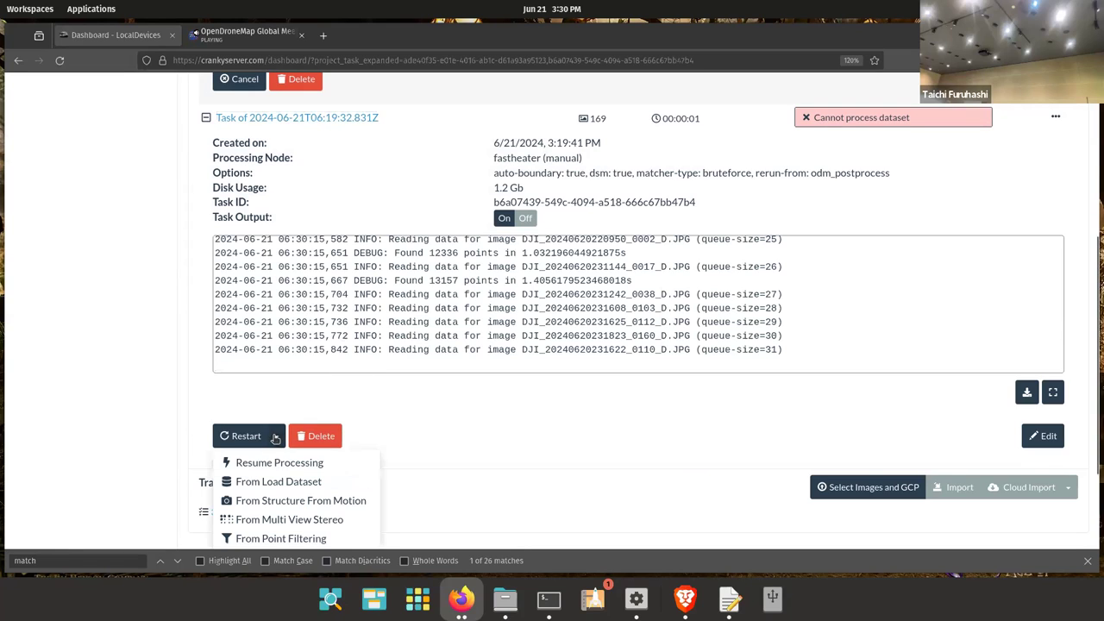
left_click(278, 480)
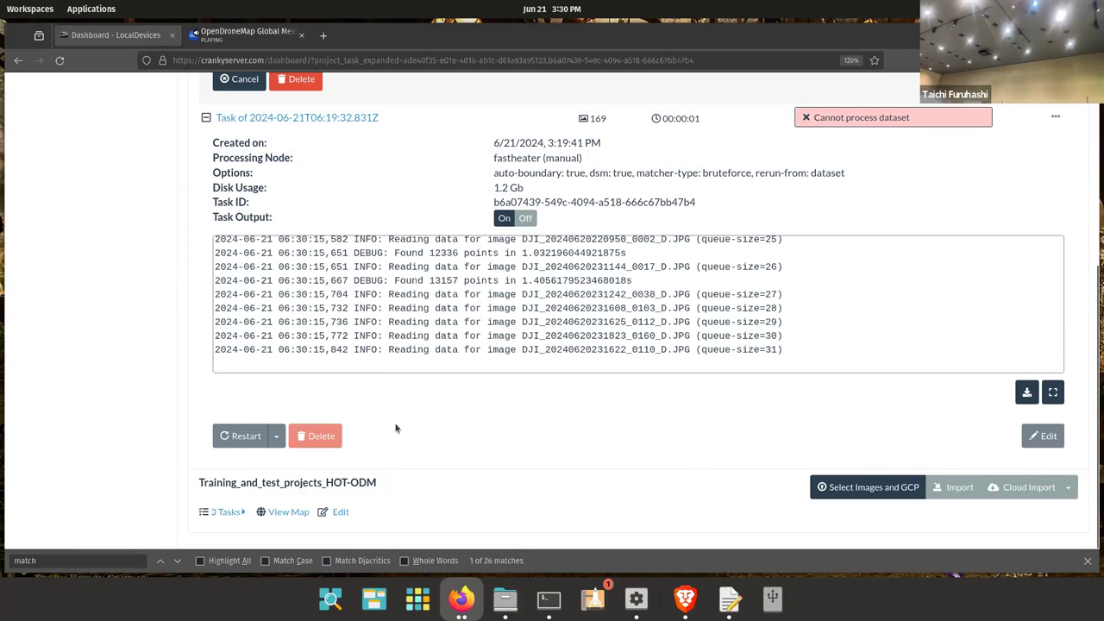
scroll(190, 337, "up", 4)
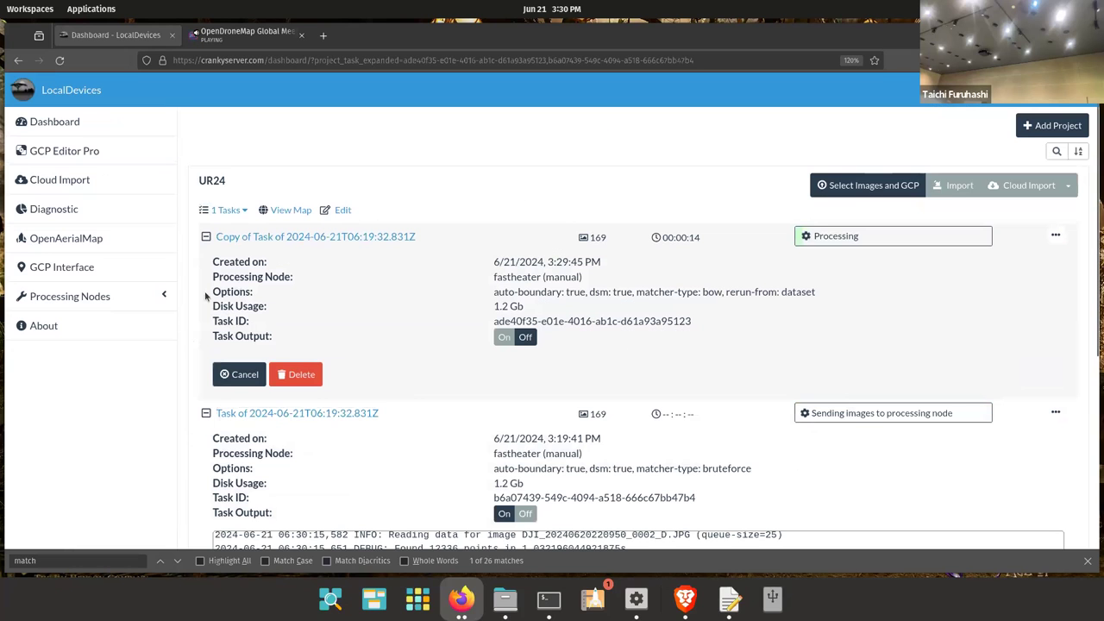
left_click(889, 186)
key("Escape")
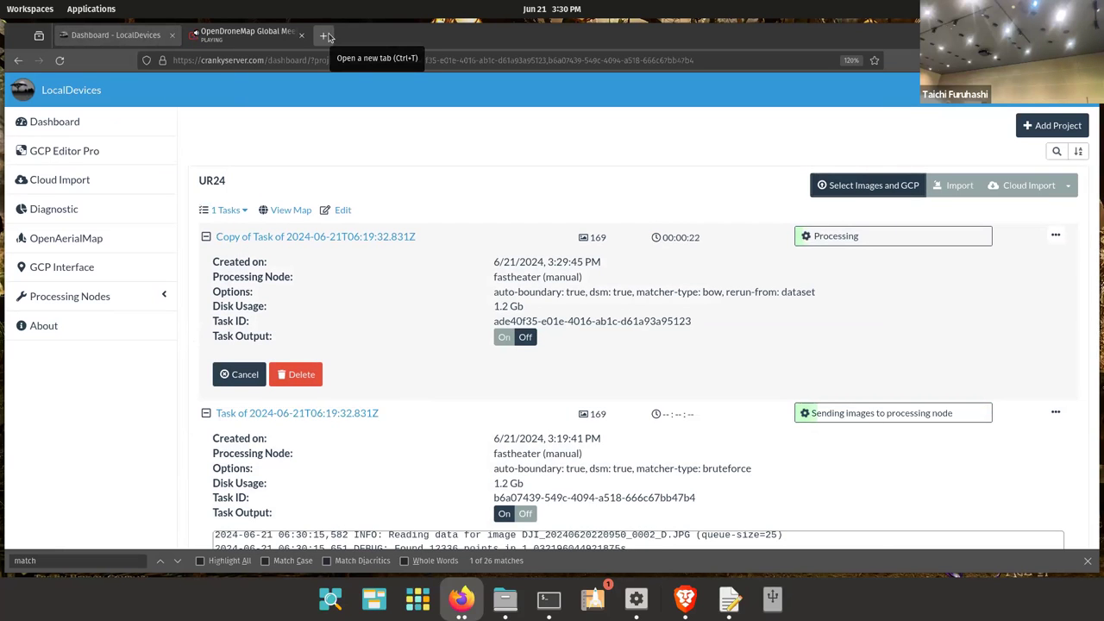
left_click(327, 36)
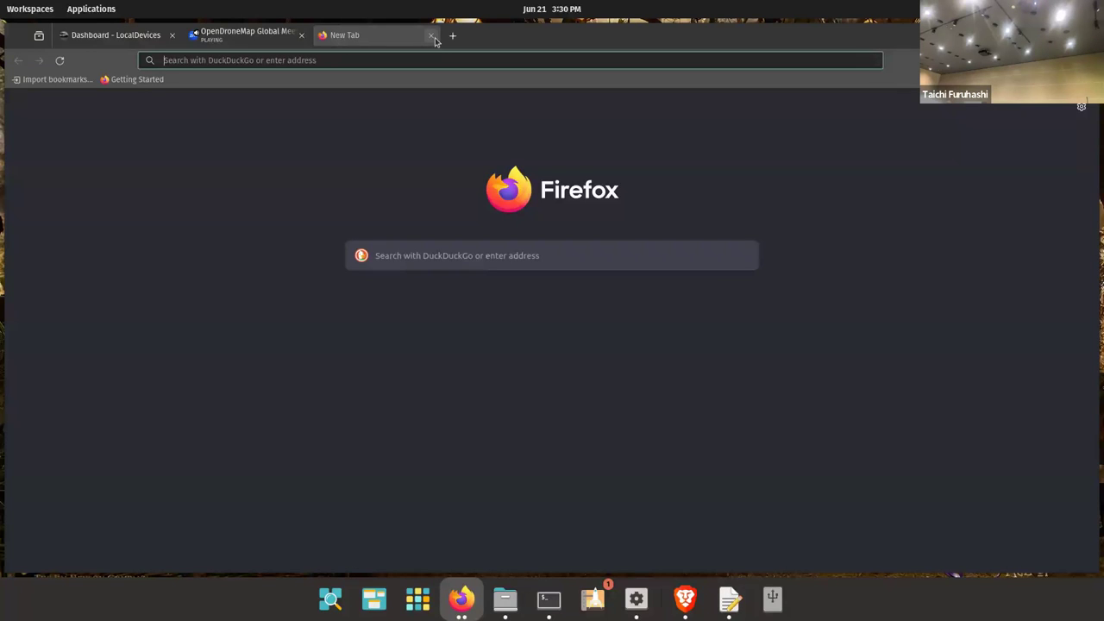
left_click(430, 37)
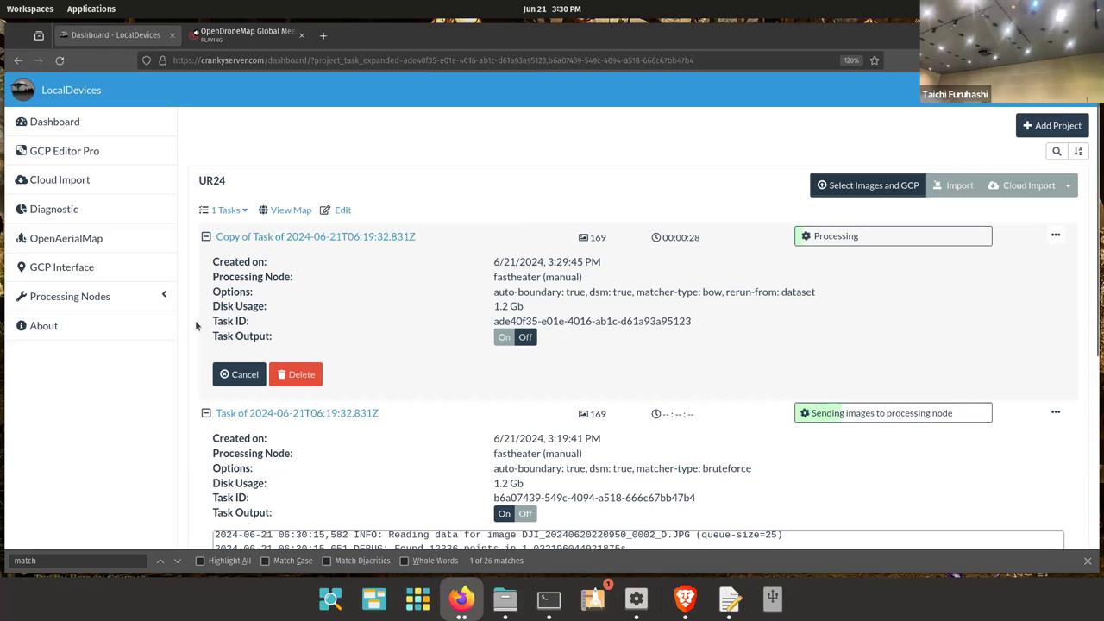
Turn on the copied task's output and examine its log for the cause of the processing failure
scroll(185, 326, "down", 3)
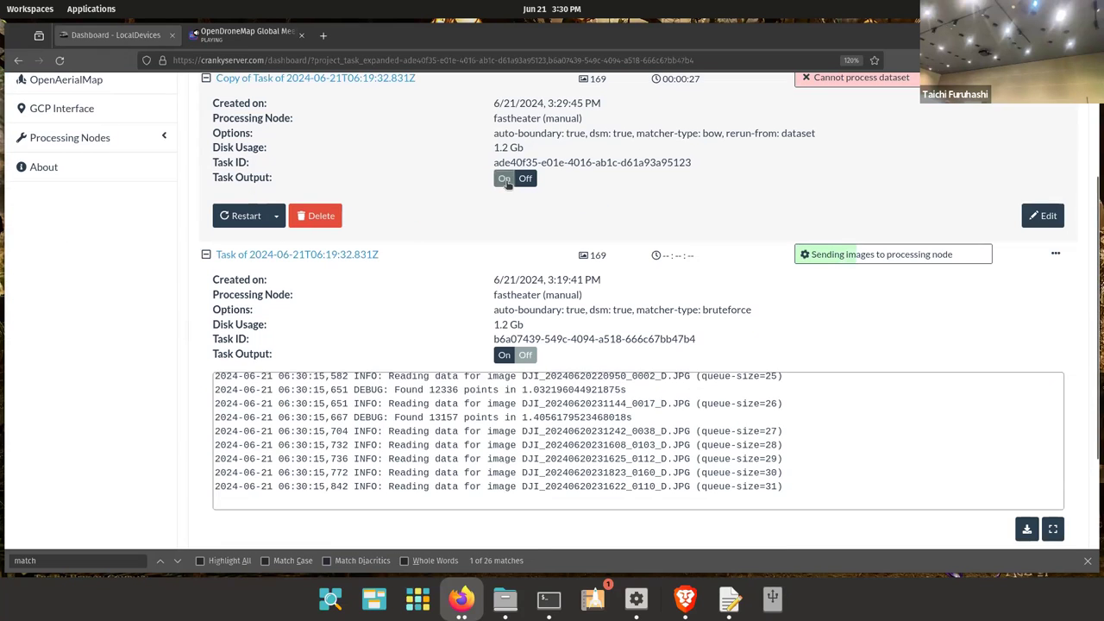
left_click(505, 178)
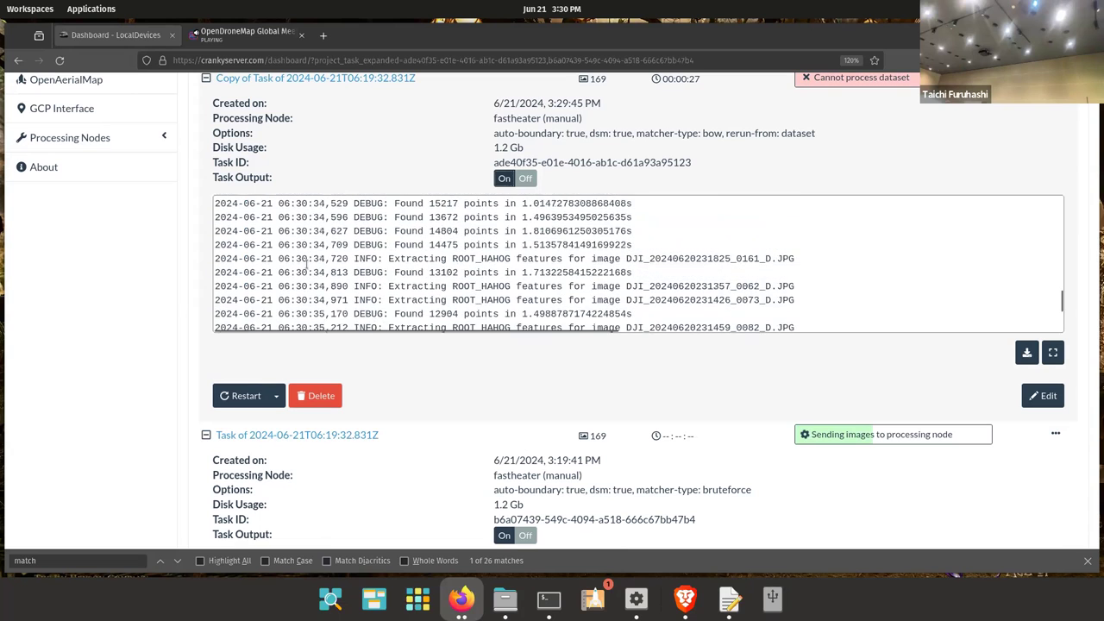
scroll(307, 270, "up", 6)
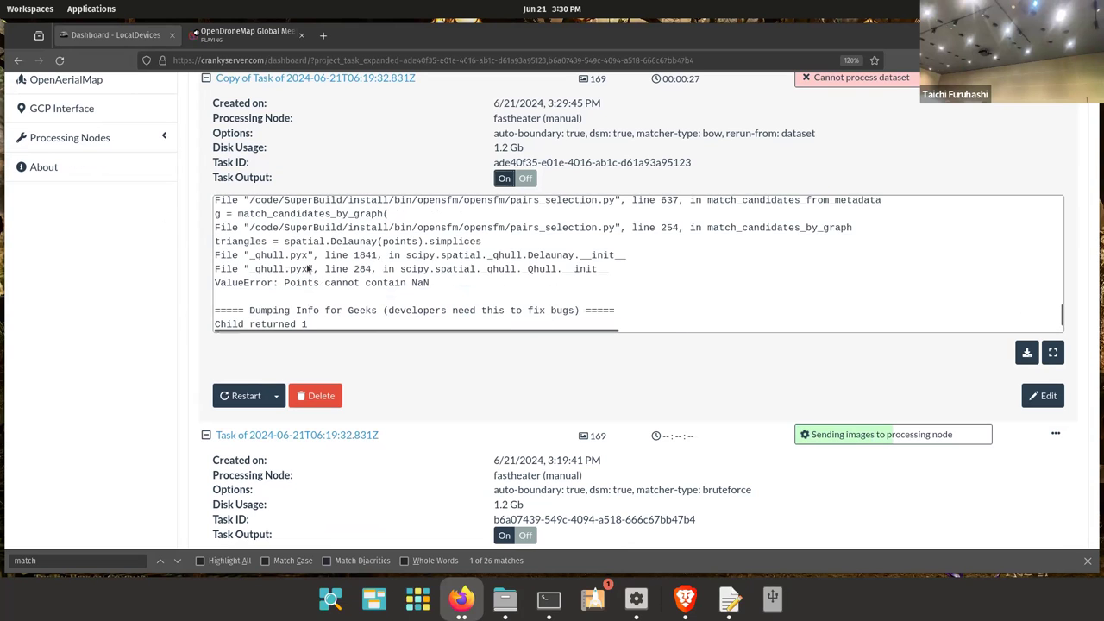
scroll(308, 269, "up", 2)
scroll(308, 269, "down", 4)
scroll(307, 269, "up", 10)
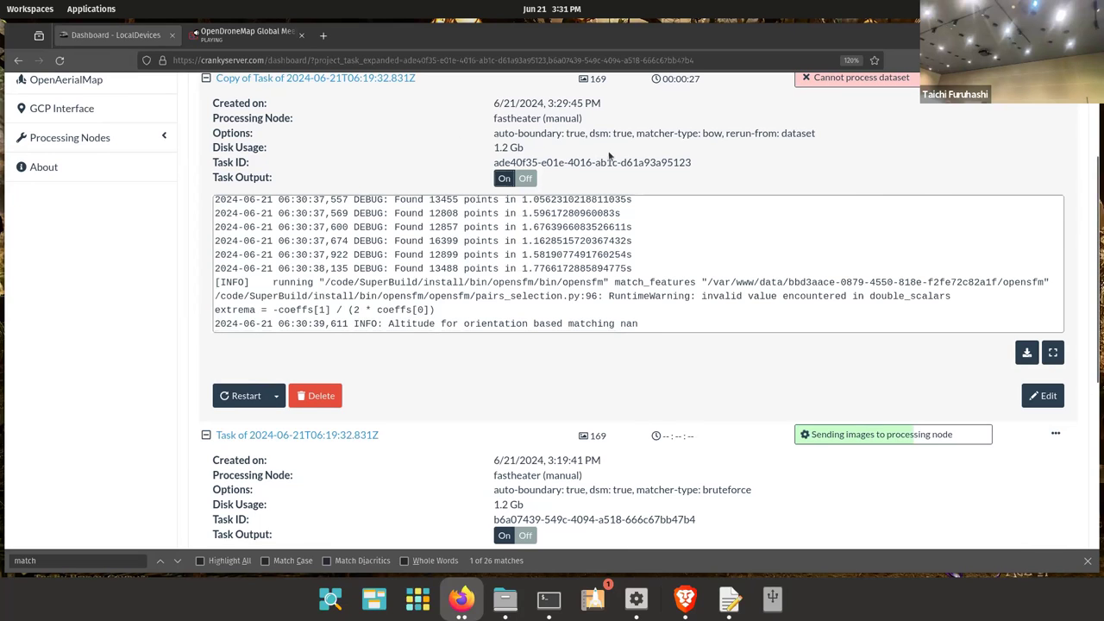
scroll(609, 156, "up", 3)
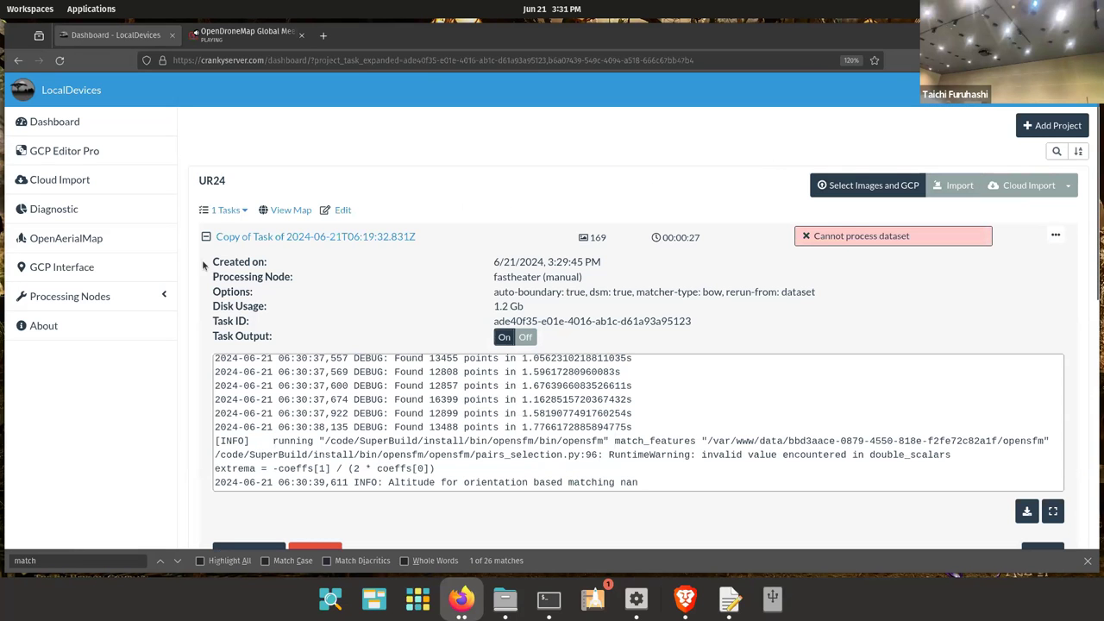
scroll(190, 276, "down", 8)
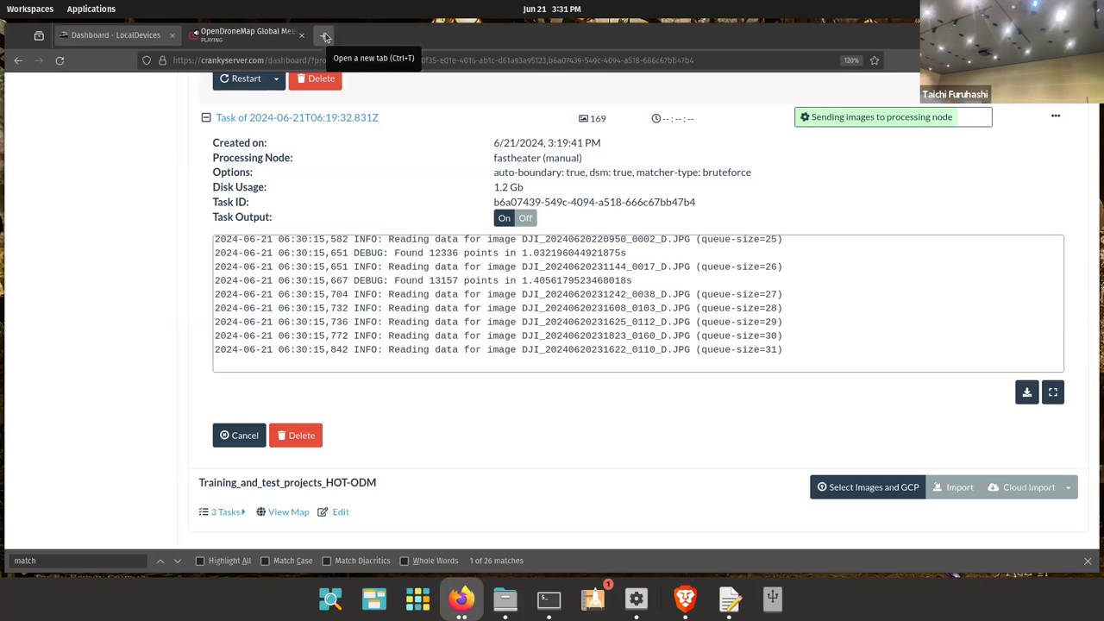
scroll(939, 157, "up", 8)
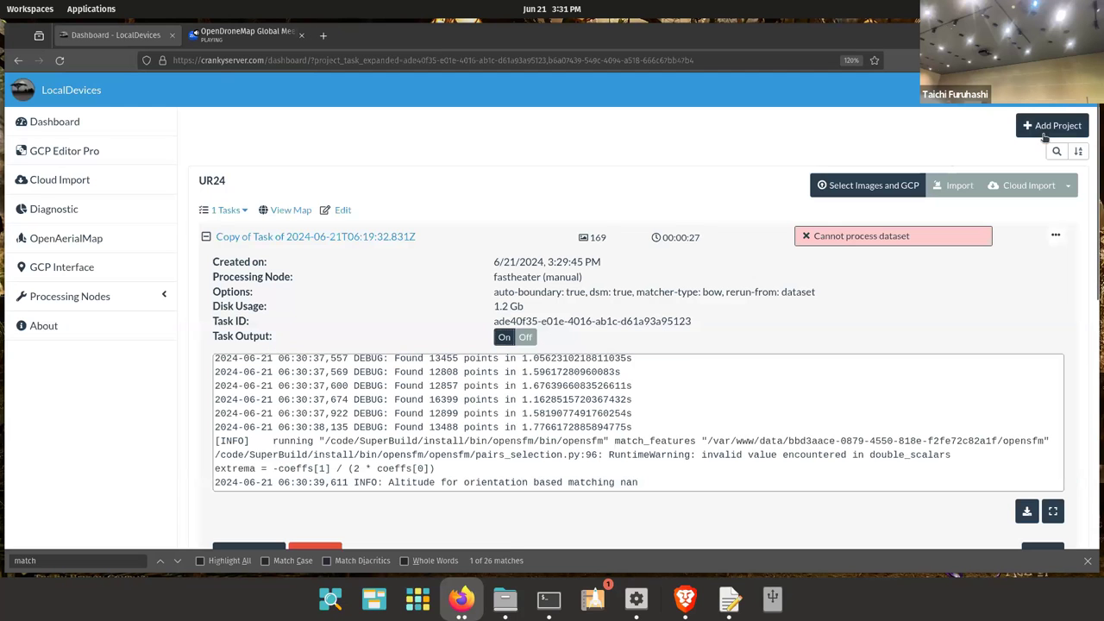
Log out of the current account, log back in with the administrator account, and close the page search
left_click(1070, 90)
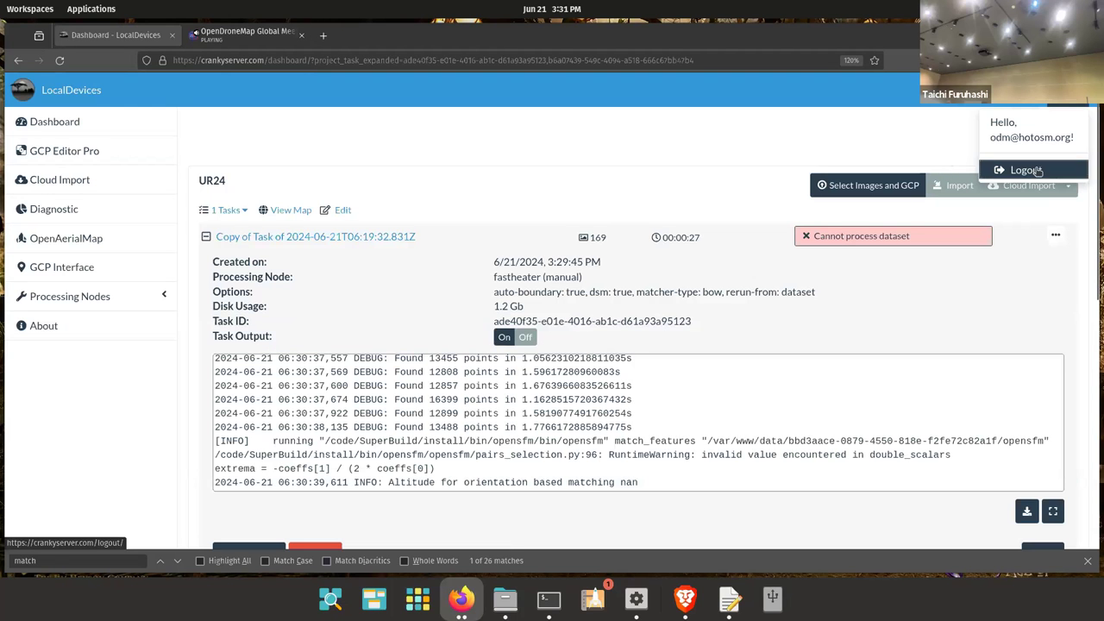
left_click(1038, 170)
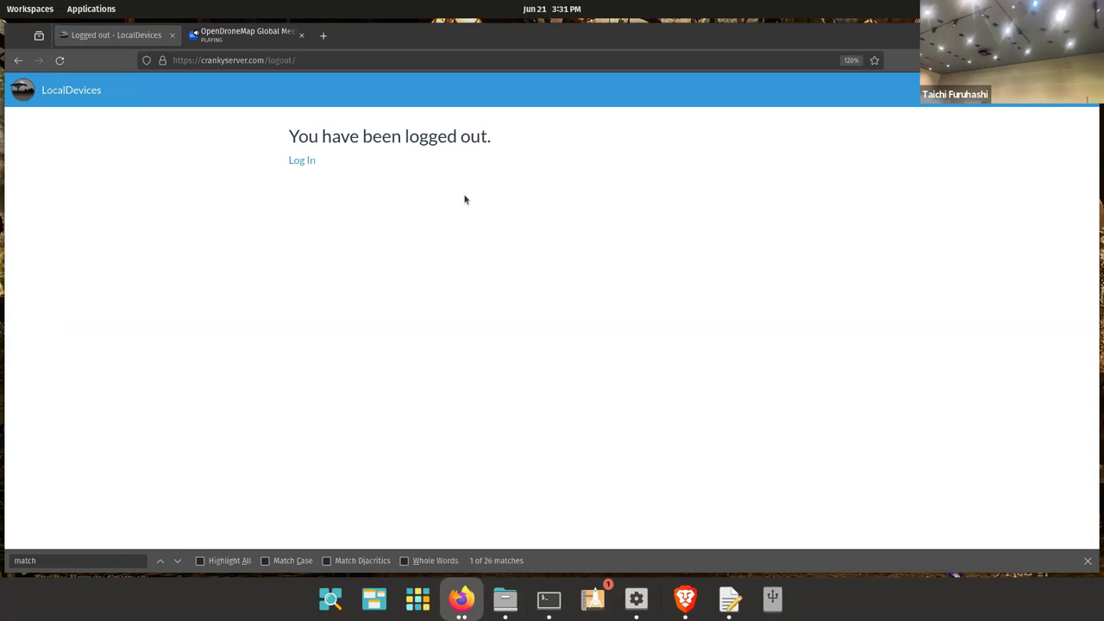
left_click(304, 160)
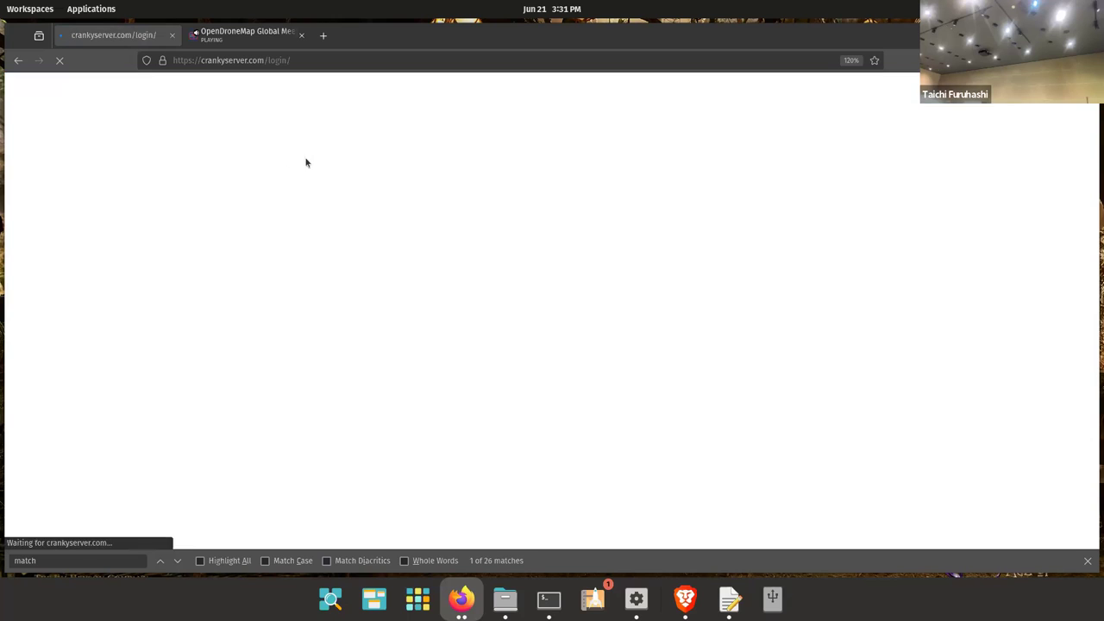
left_click(415, 221)
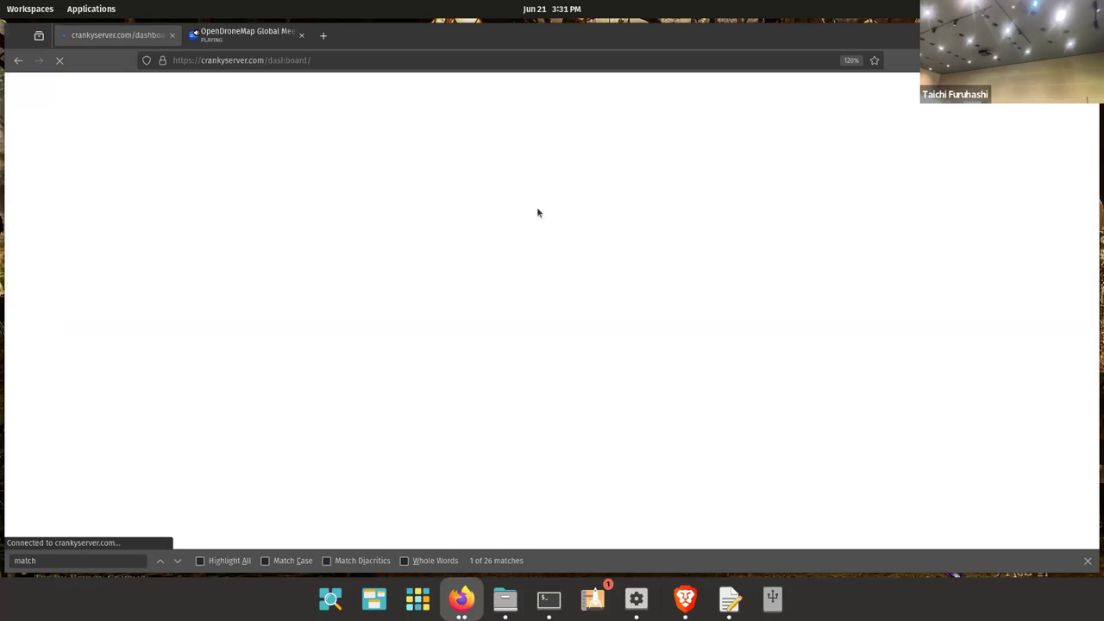
key("ctrl+f")
key("Escape")
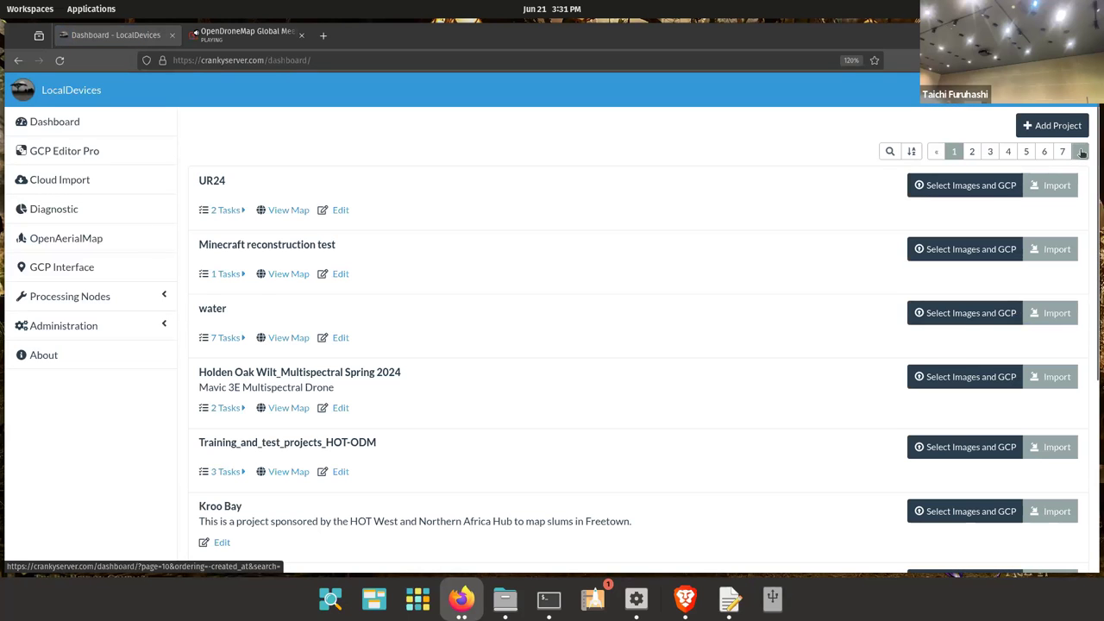
Browse the project list backwards from the last page, looking through the projects on pages 10, 9 and 8
left_click(1082, 152)
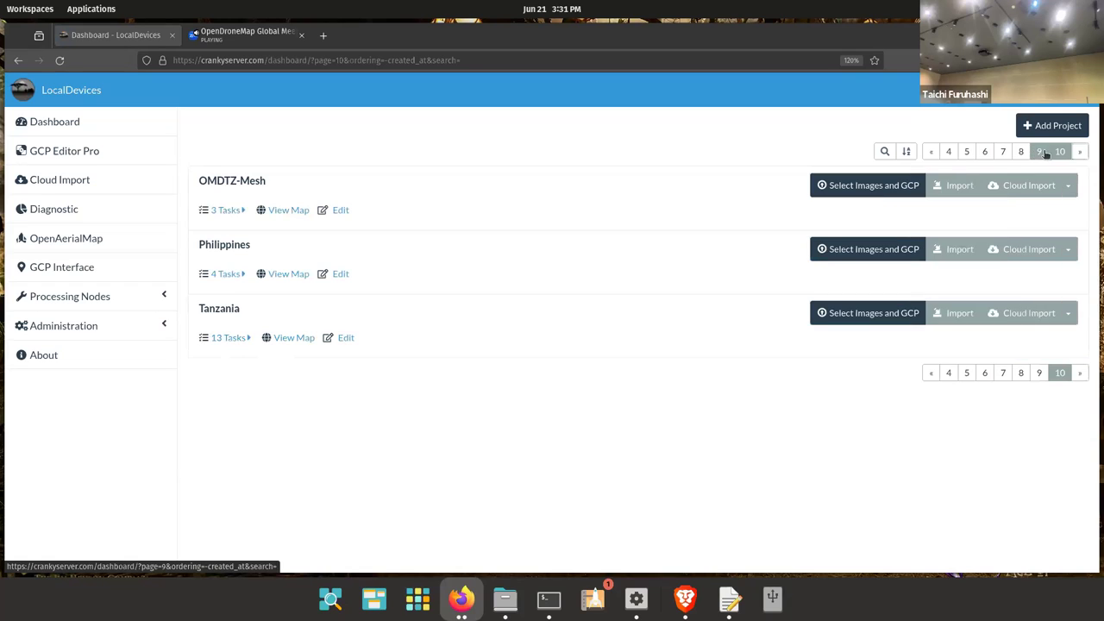
left_click(1040, 152)
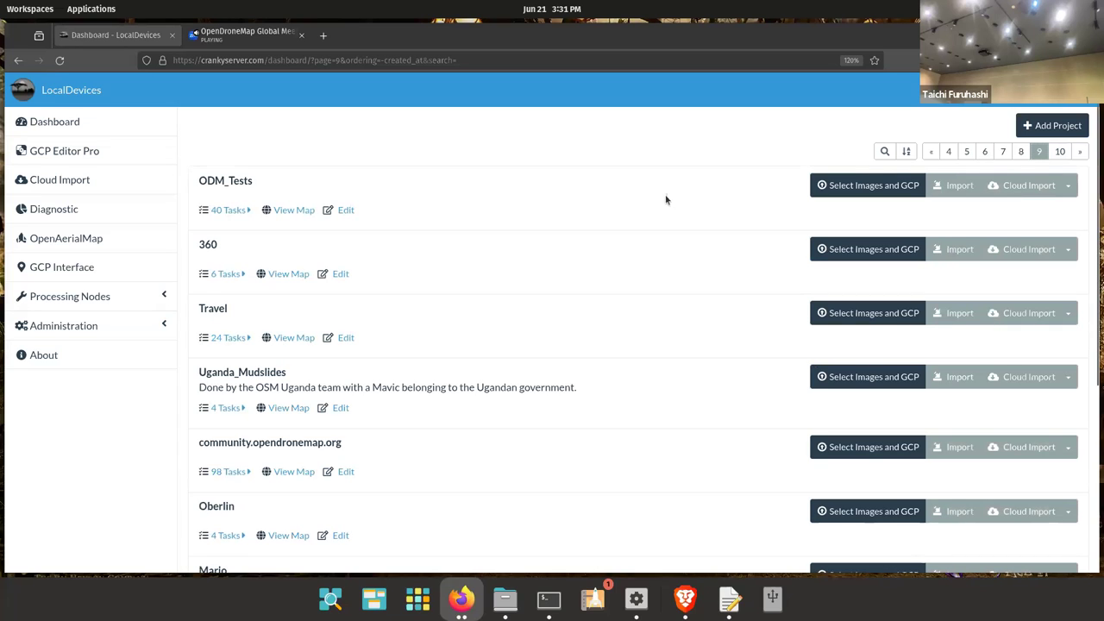
scroll(643, 204, "down", 5)
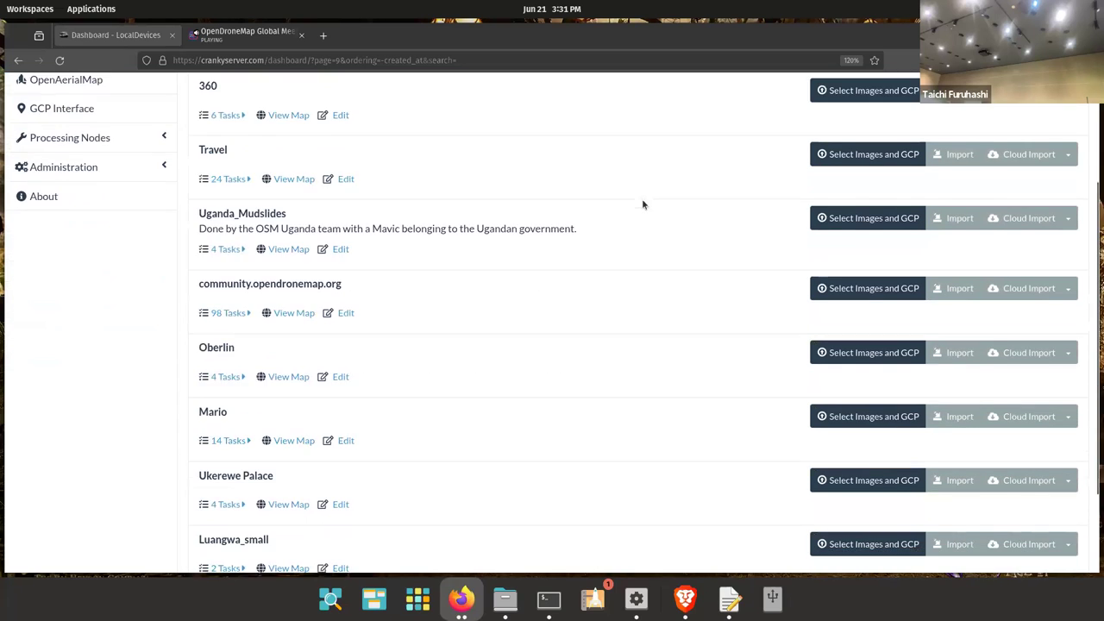
scroll(642, 204, "up", 5)
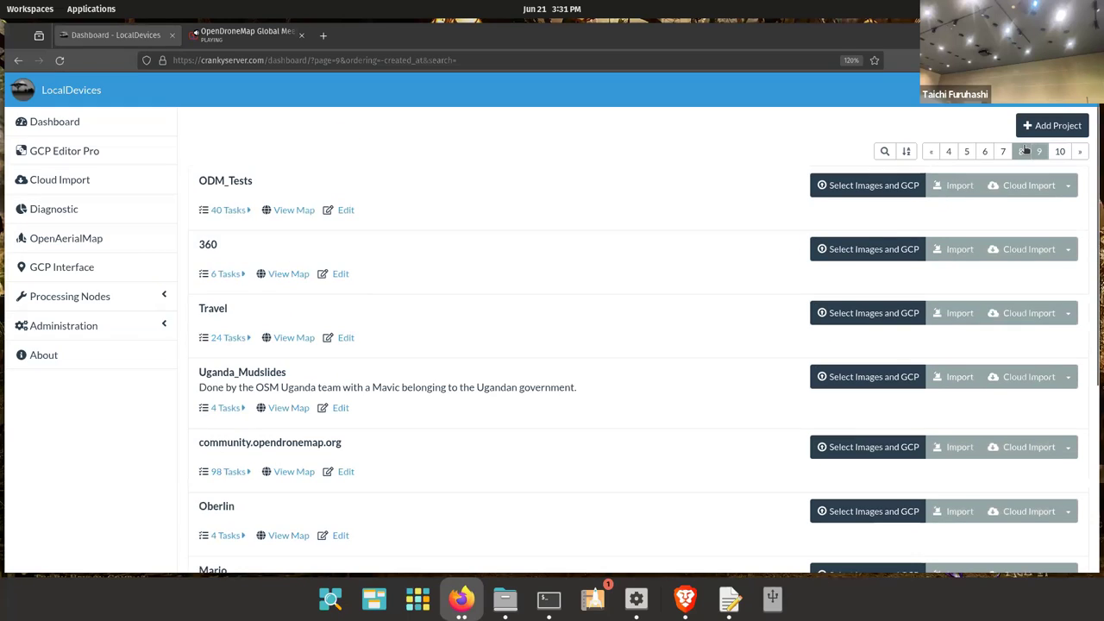
left_click(1028, 148)
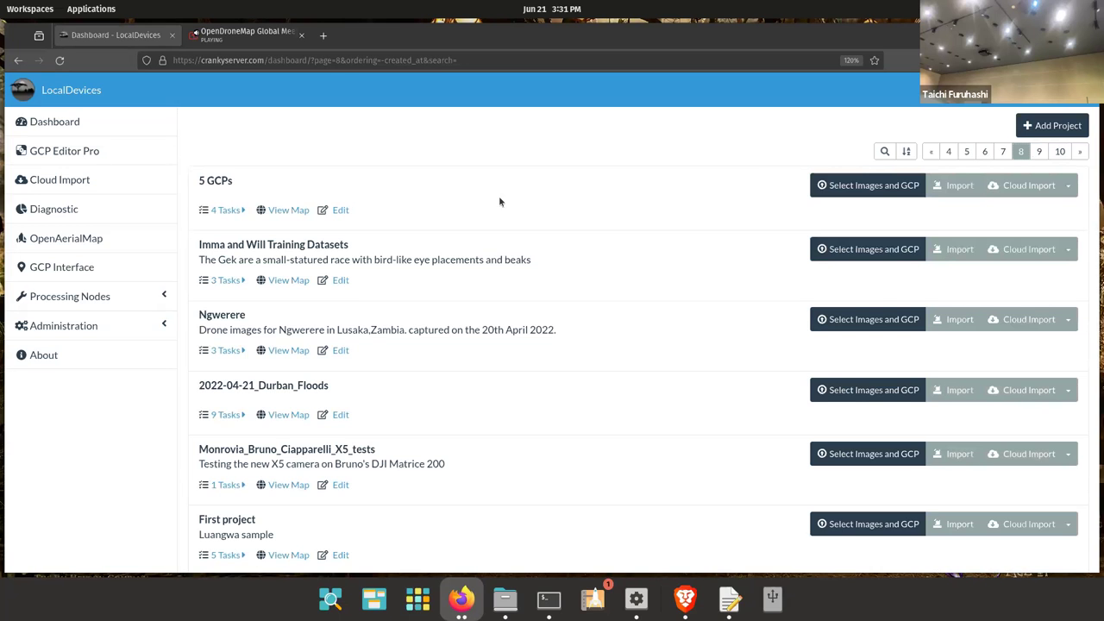
scroll(499, 201, "down", 3)
scroll(499, 200, "down", 3)
scroll(499, 199, "up", 6)
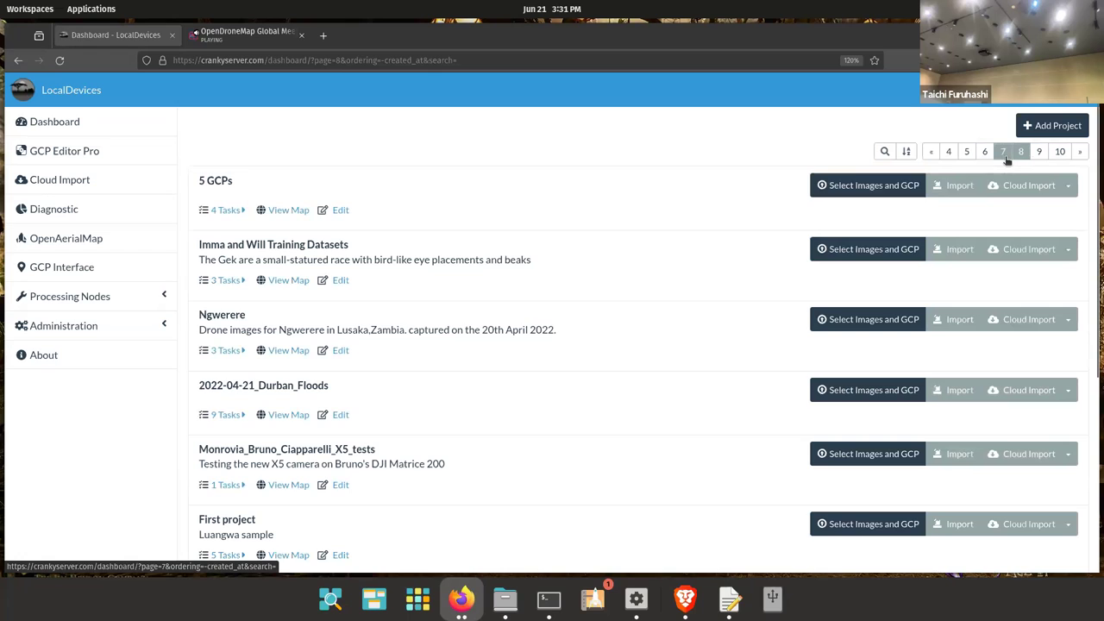
Look through the projects on pages 7 and 6 of the project list
left_click(1005, 159)
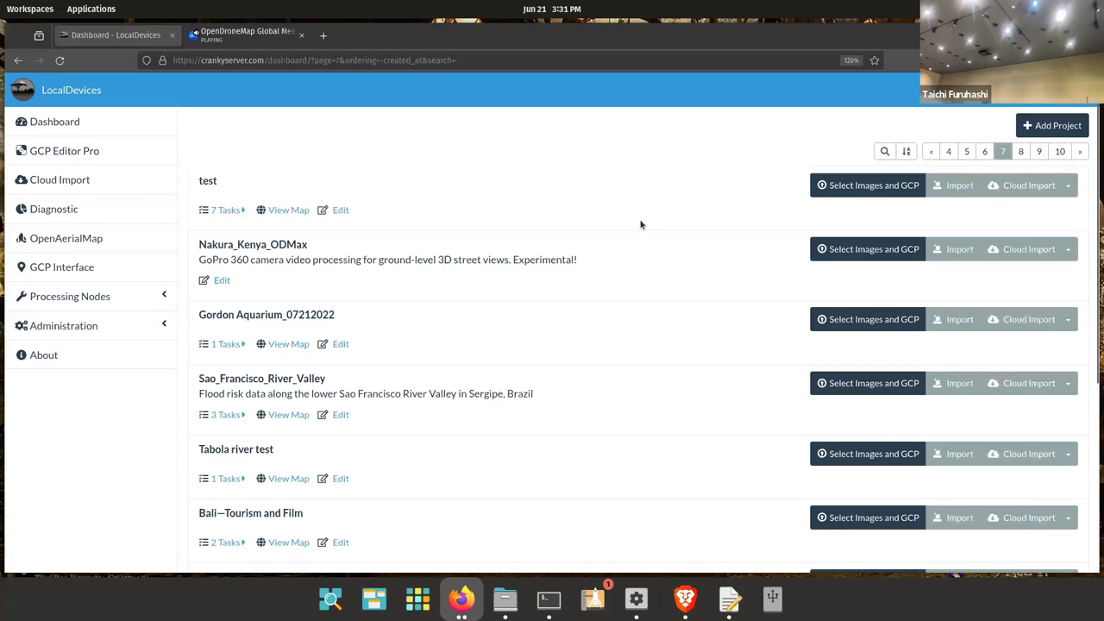
scroll(641, 225, "down", 5)
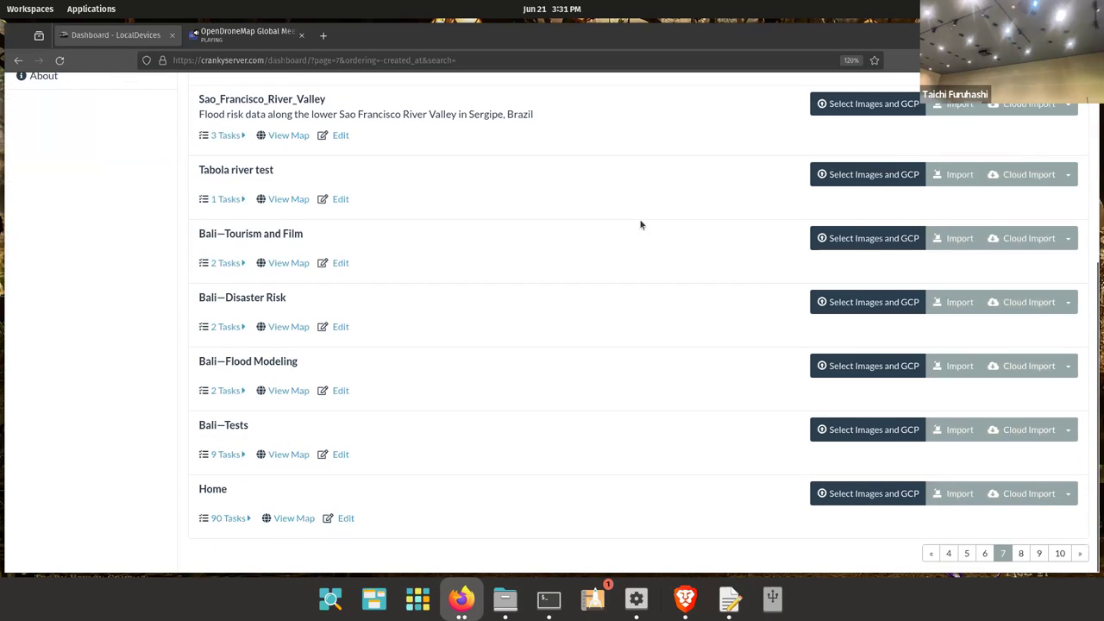
scroll(641, 226, "up", 5)
left_click(986, 152)
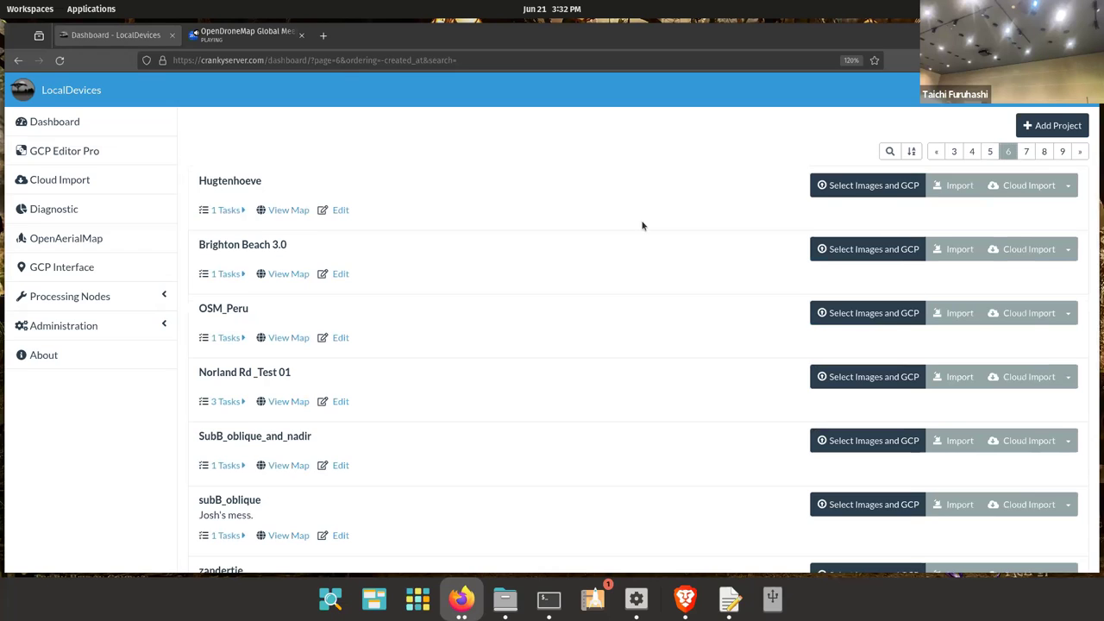
scroll(642, 225, "down", 5)
scroll(641, 226, "up", 5)
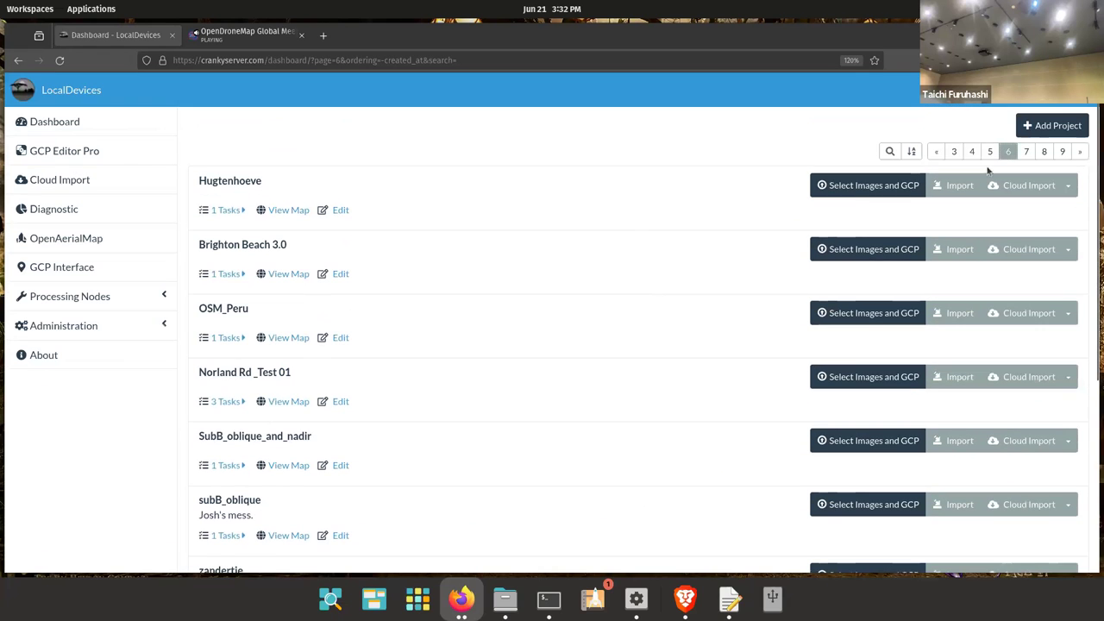
On page 5 of the project list, expand the Kakuma_17A_Flight_02 task of the Kakuma_17A project and open its 3D model
left_click(990, 152)
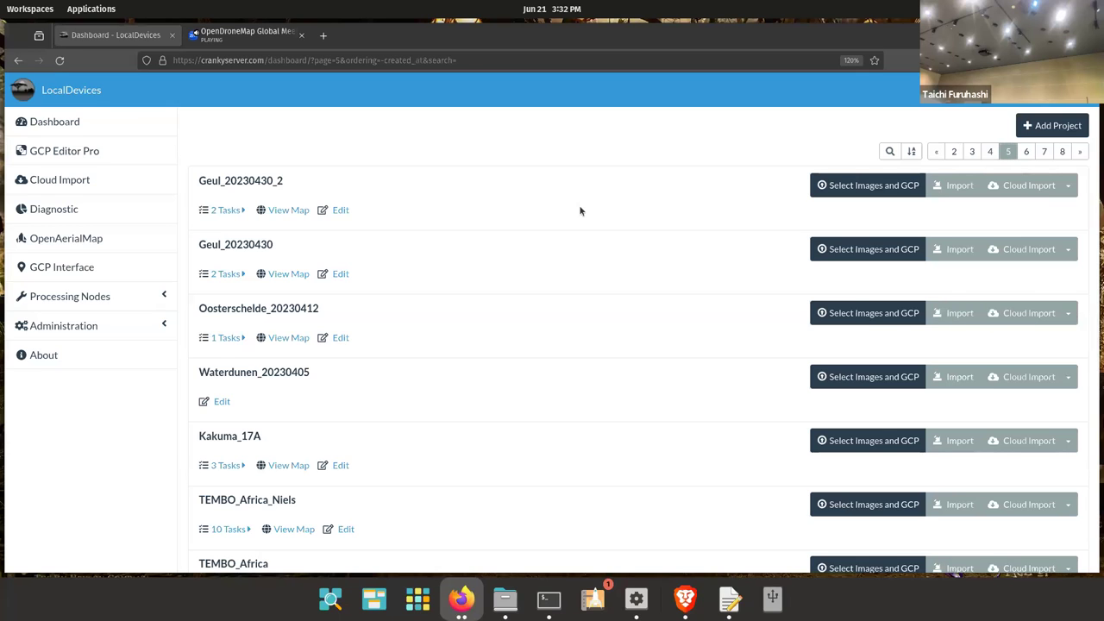
scroll(581, 210, "down", 2)
left_click(225, 306)
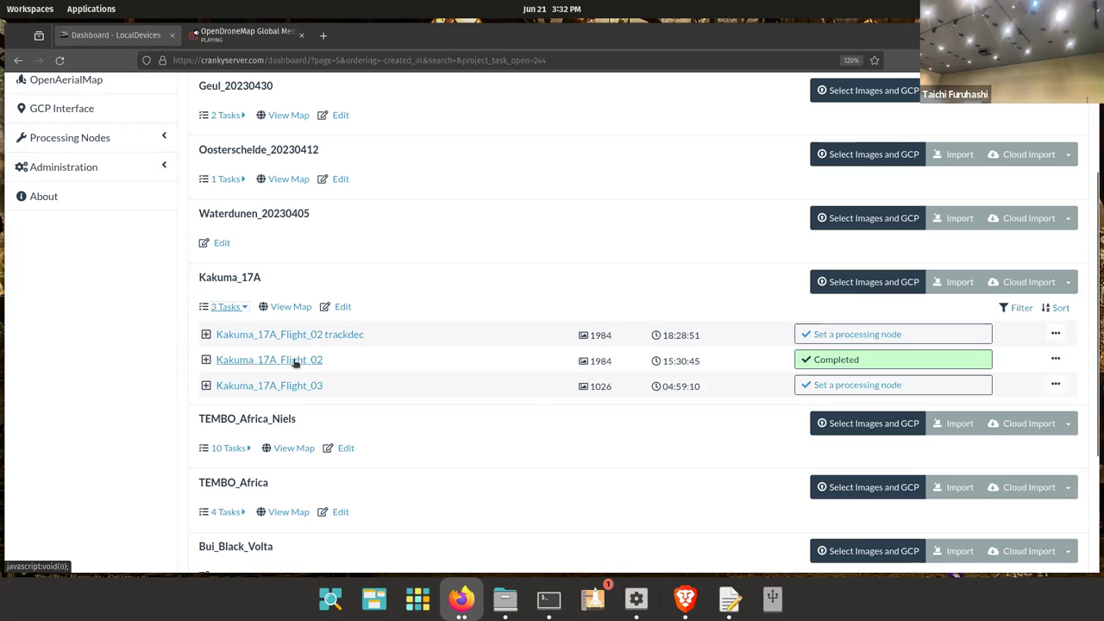
left_click(296, 360)
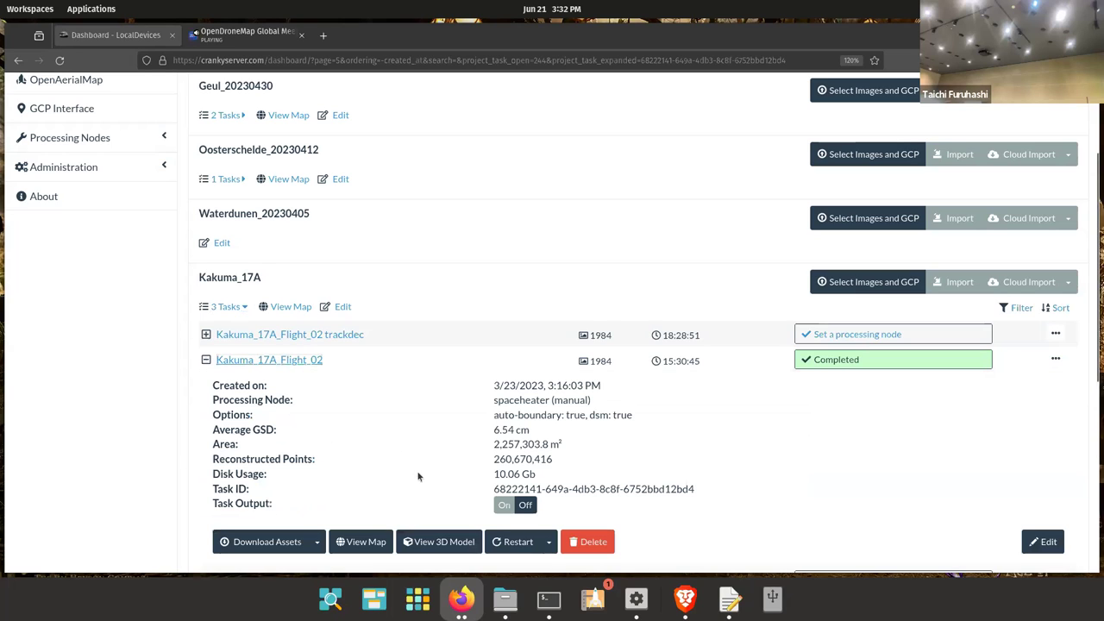
left_click(438, 542)
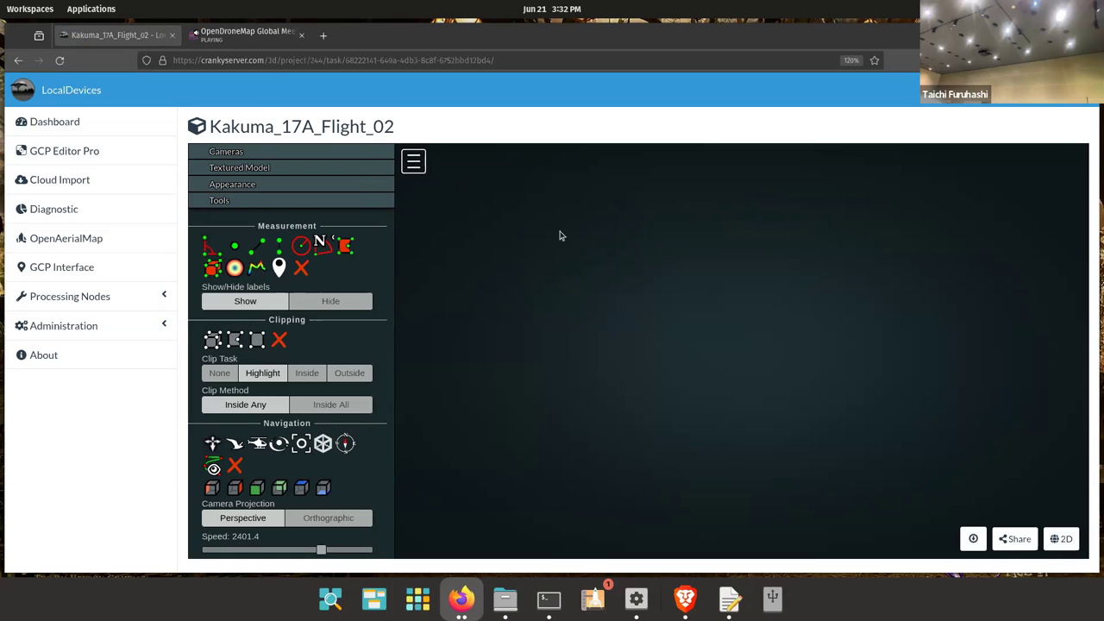
Examine the Kakuma_17A_Flight_02 point cloud, from close-ups of the buildings and enclosures out to the wider settlement
left_click_drag(630, 390, 777, 371)
scroll(769, 370, "up", 5)
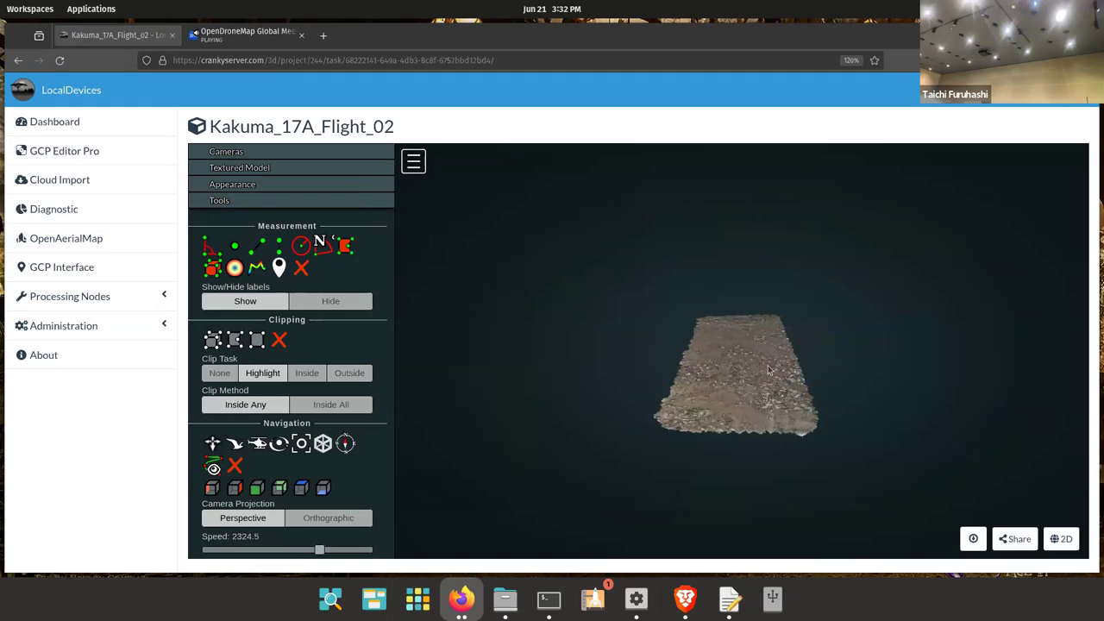
scroll(769, 370, "up", 5)
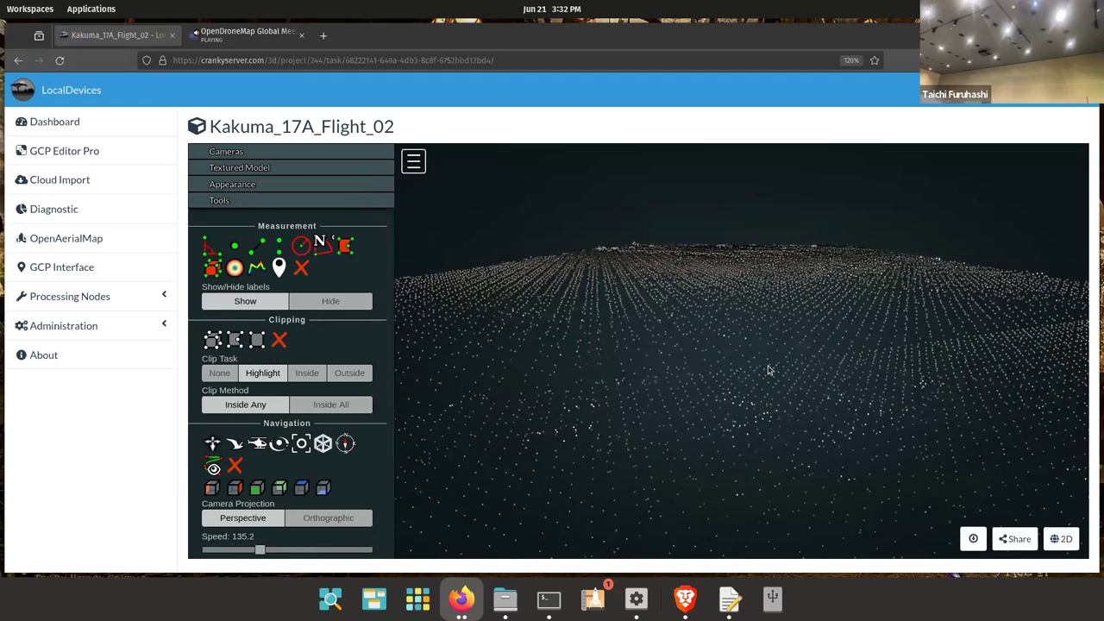
scroll(768, 370, "up", 2)
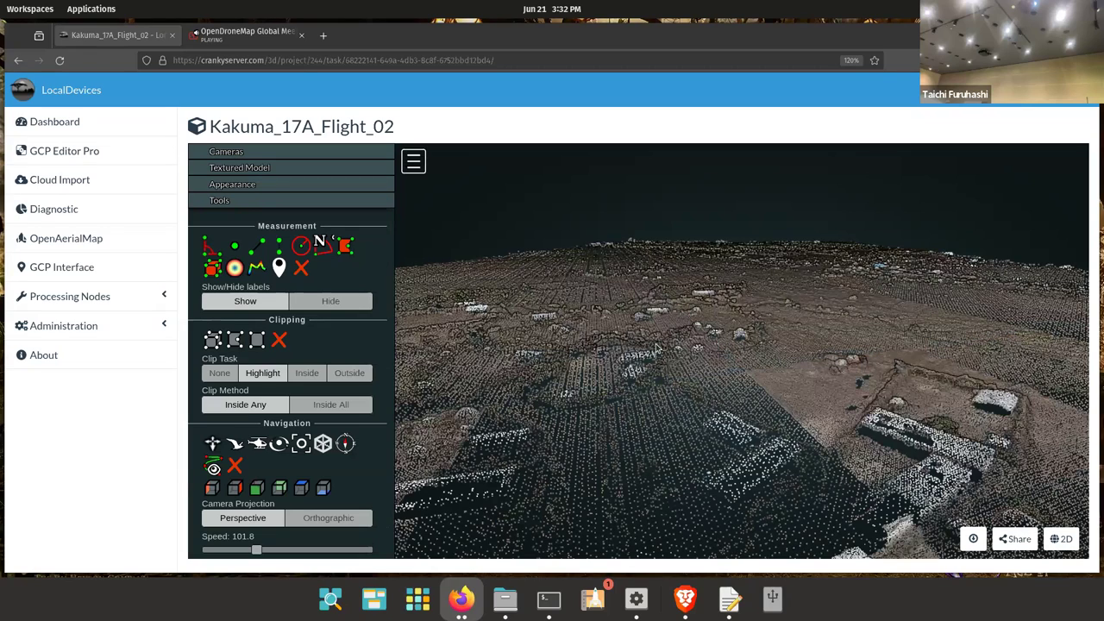
scroll(737, 418, "up", 1)
scroll(737, 418, "up", 3)
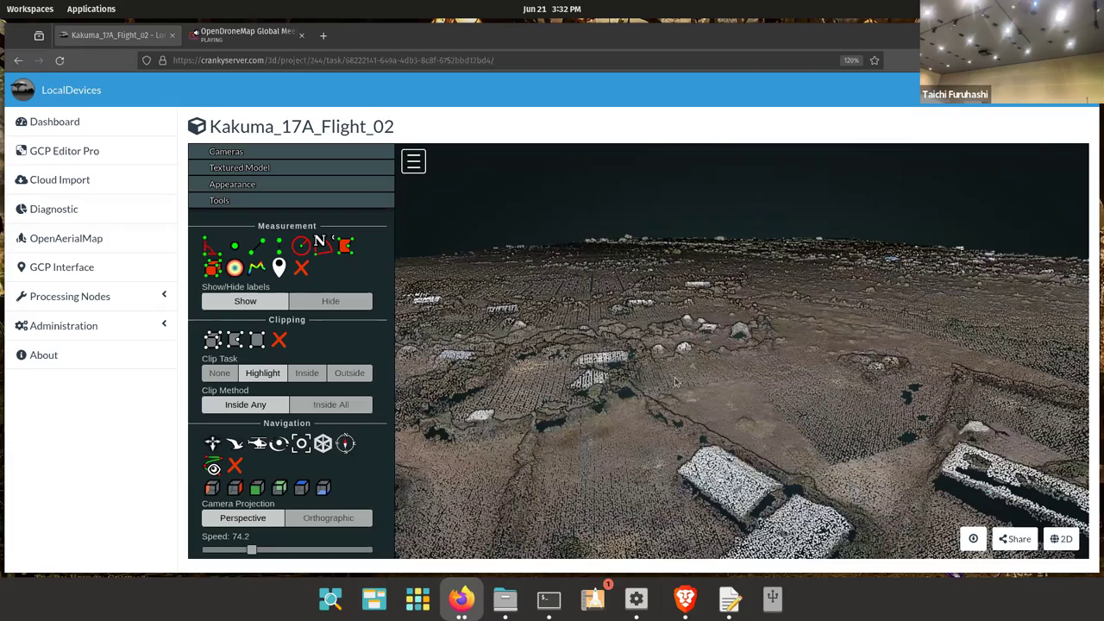
scroll(677, 382, "up", 2)
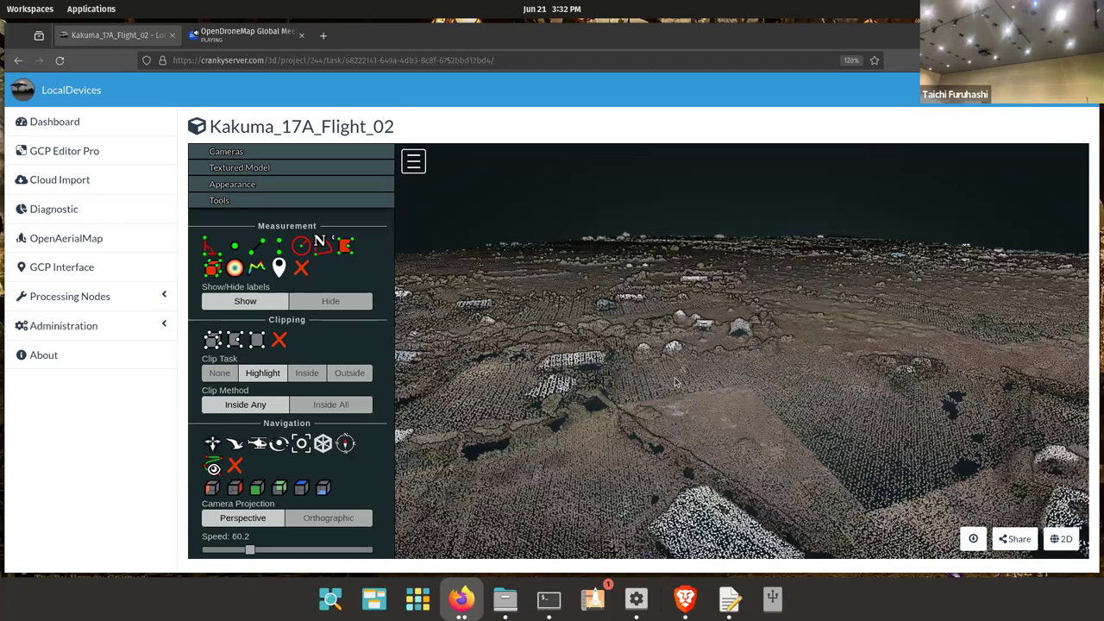
scroll(678, 382, "up", 1)
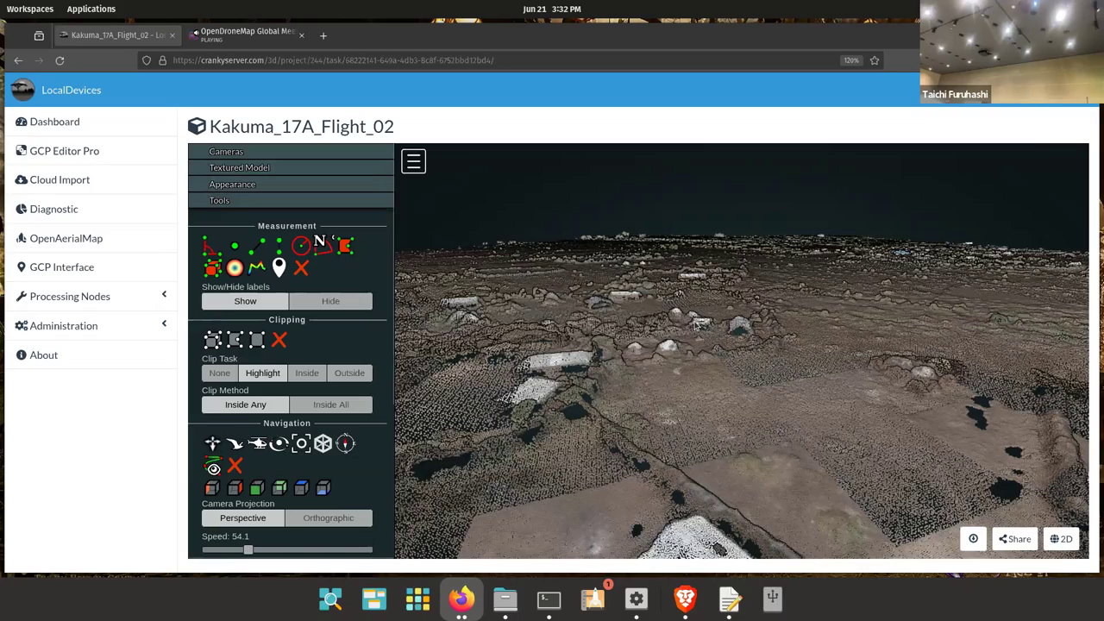
left_click_drag(695, 324, 602, 288)
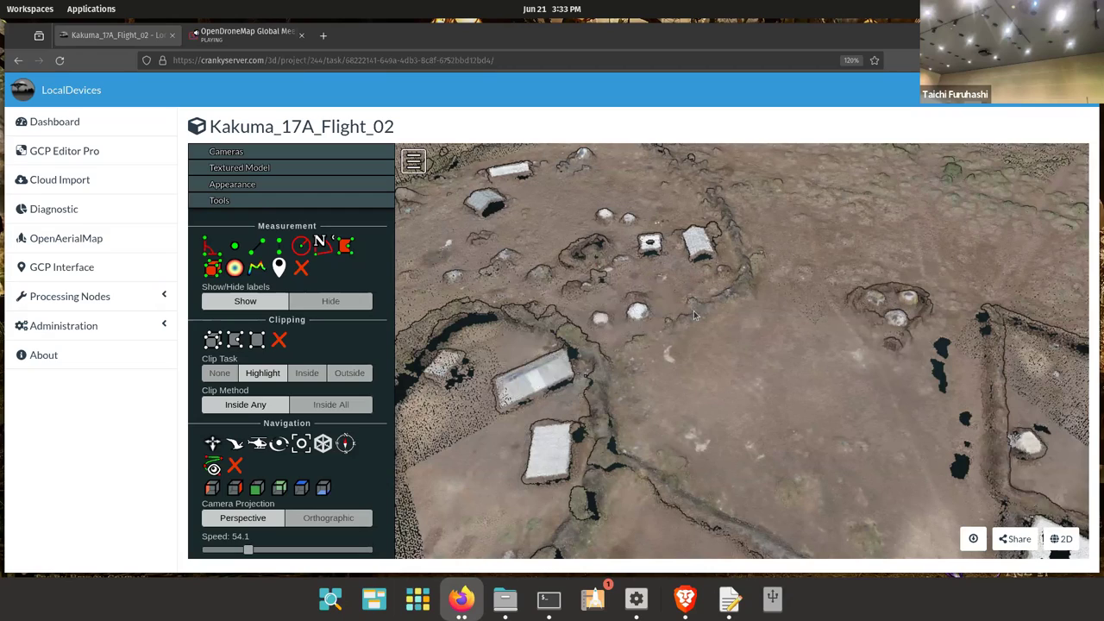
scroll(695, 316, "down", 5)
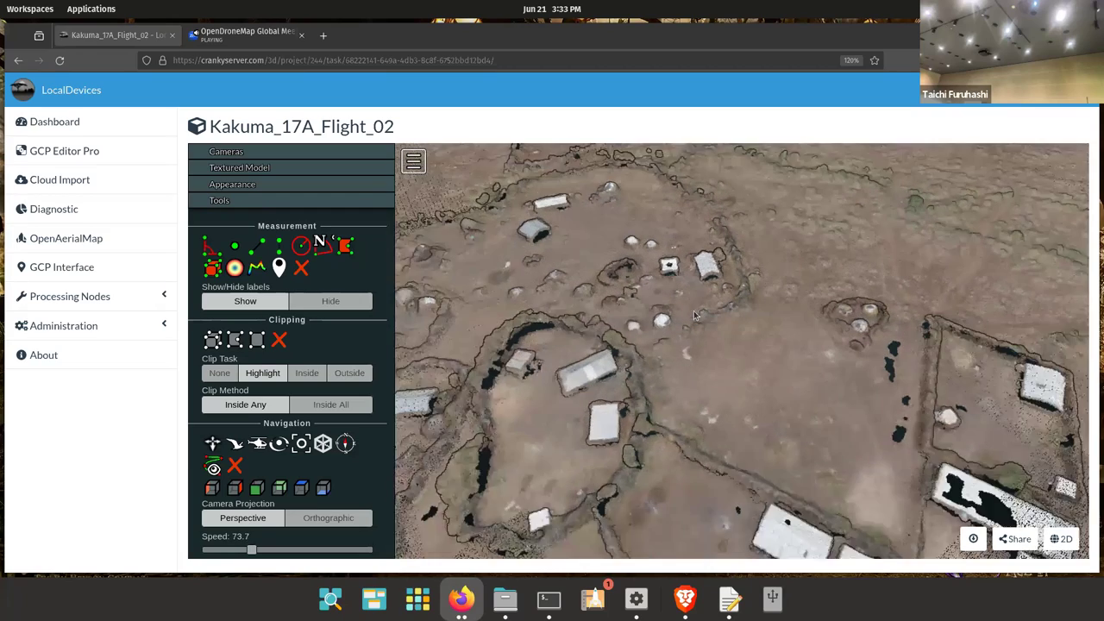
scroll(694, 316, "down", 4)
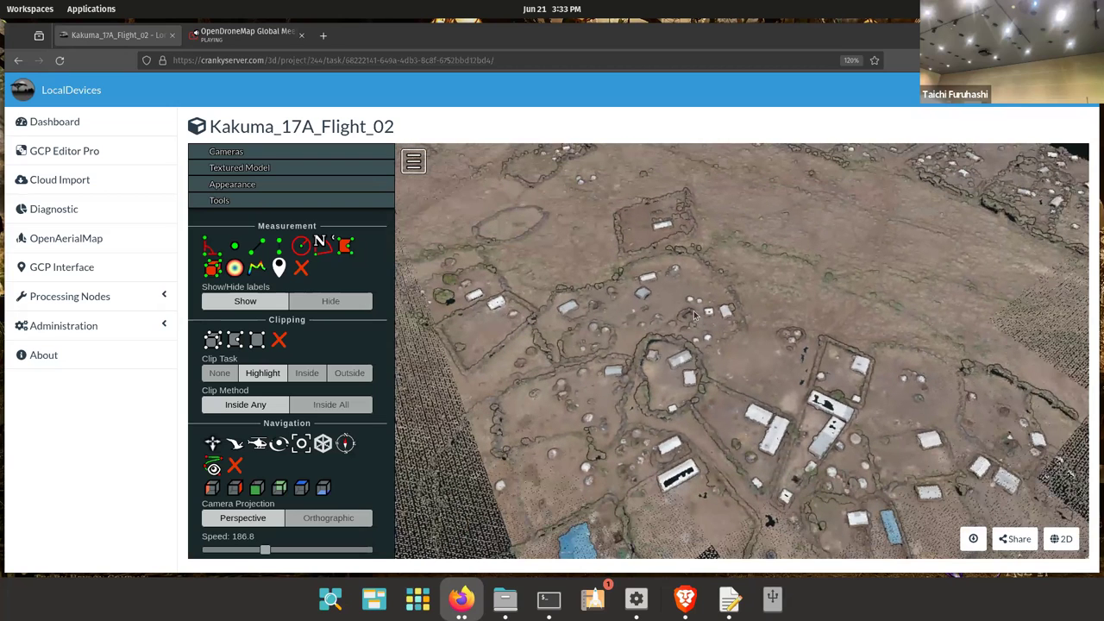
Try to display the textured model of Kakuma_17A_Flight_02, and reload the page to abandon the loading
left_click(224, 168)
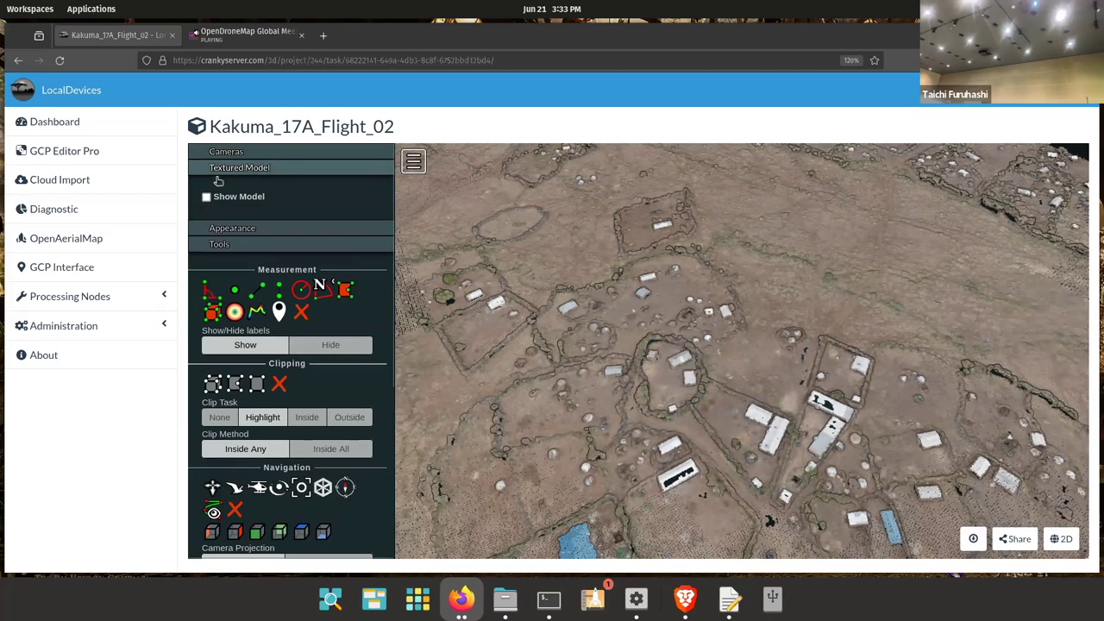
left_click(206, 198)
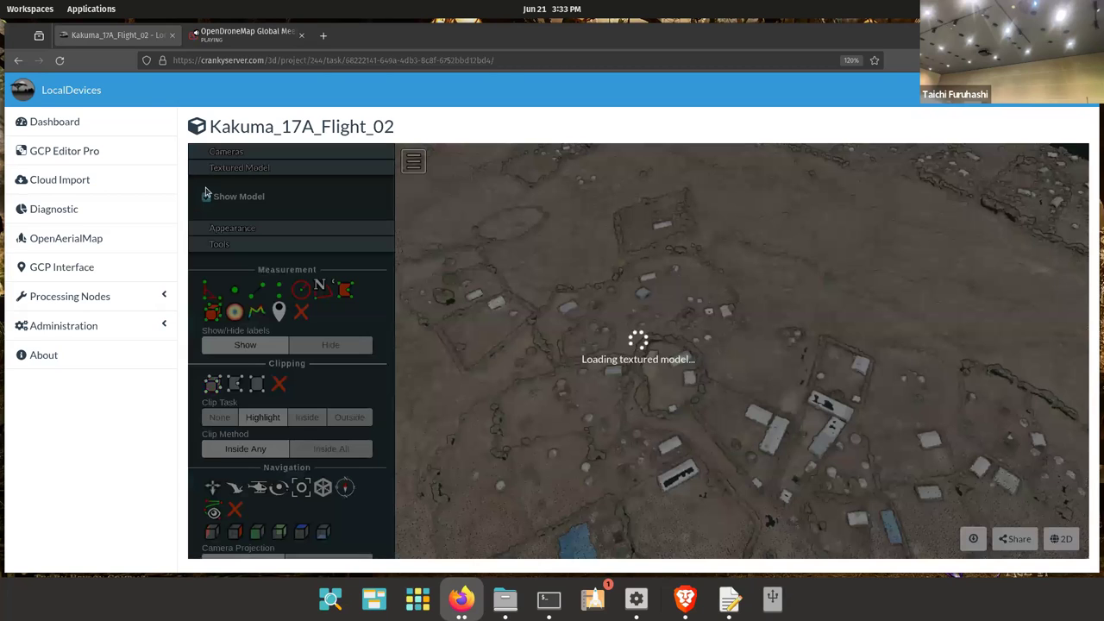
left_click(59, 62)
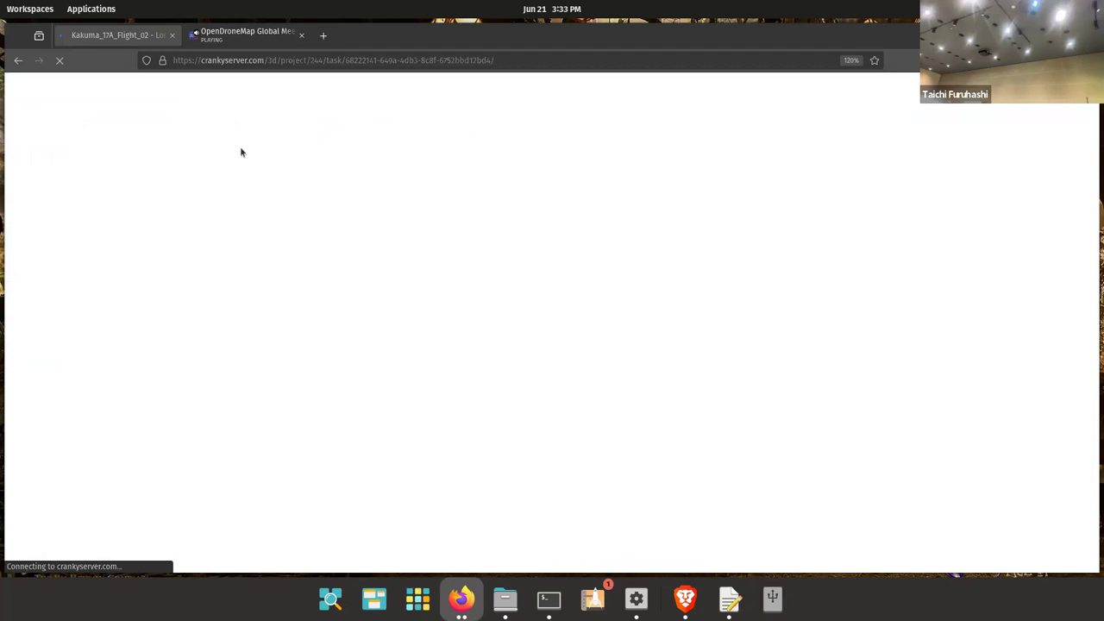